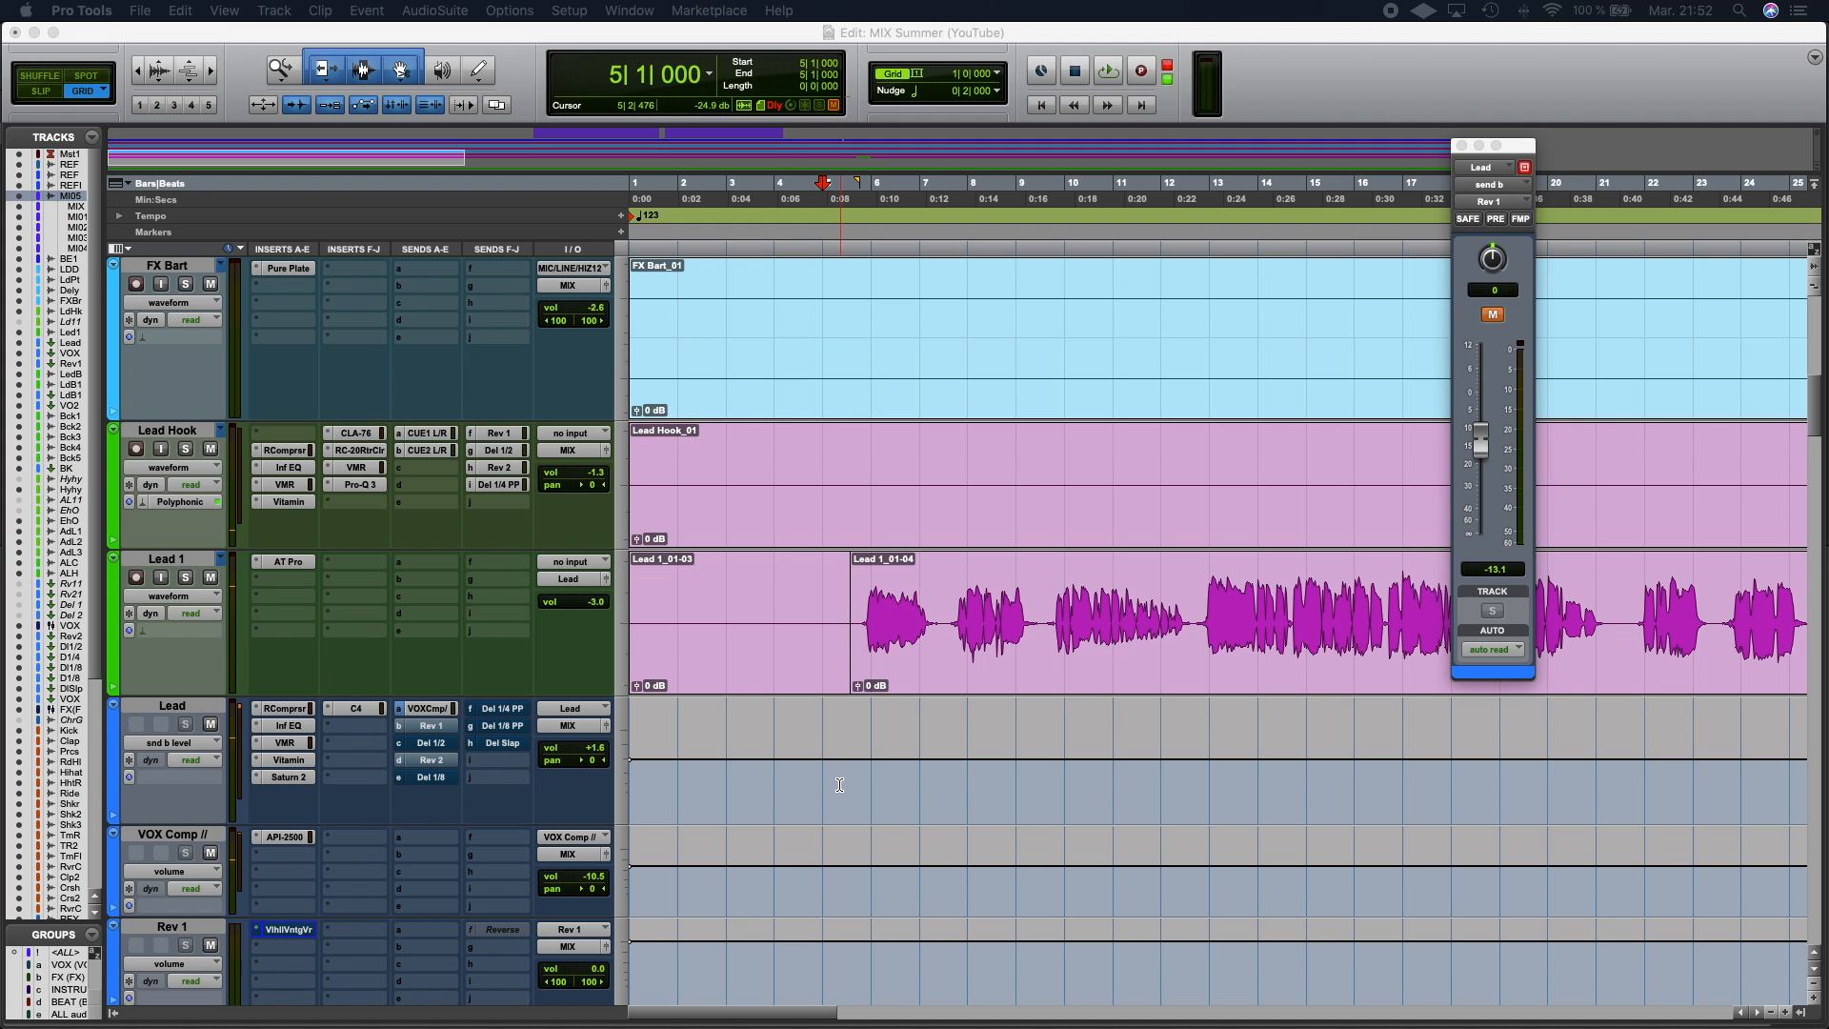
# Step: Play back the session from the cursor position to listen to the current lead vocal mix
pyautogui.click(839, 784)
pyautogui.press('space')
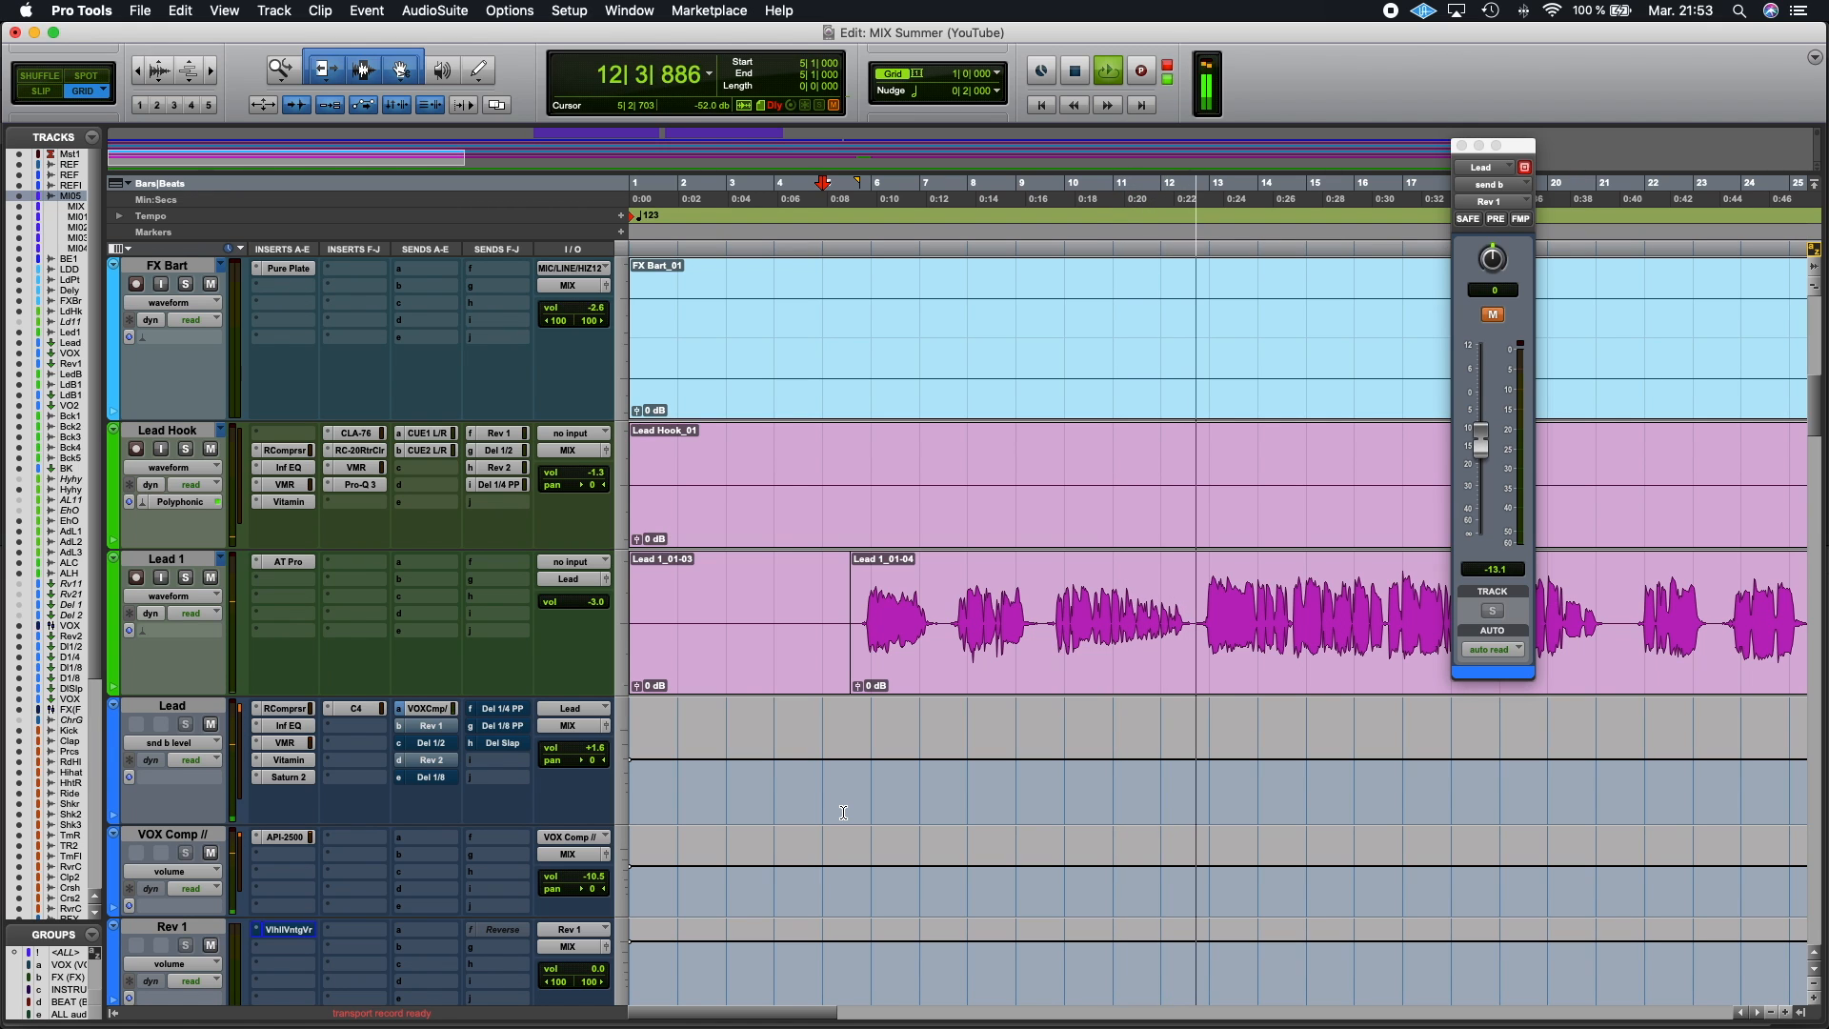
pyautogui.press('space')
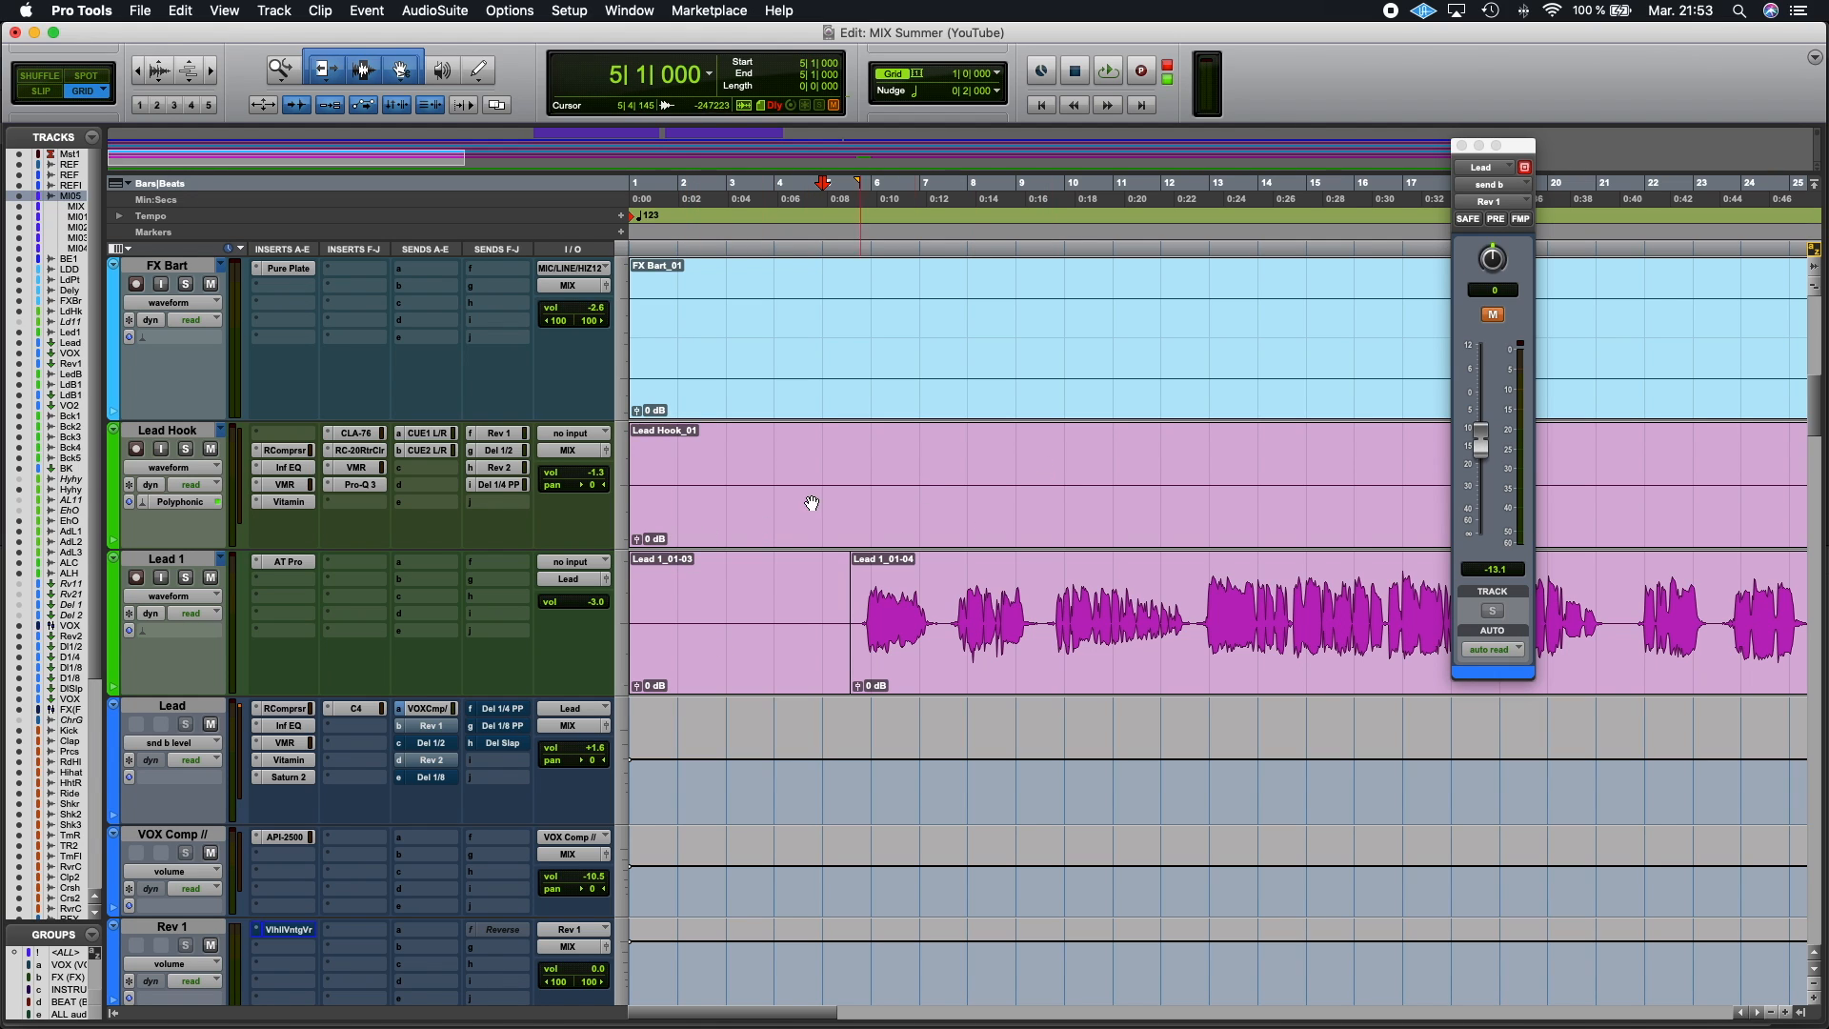
# Step: Open the ValhallaVintageVerb on the Rev 1 track, load the Halls preset Bright Hall, and close the plugin window
pyautogui.click(301, 933)
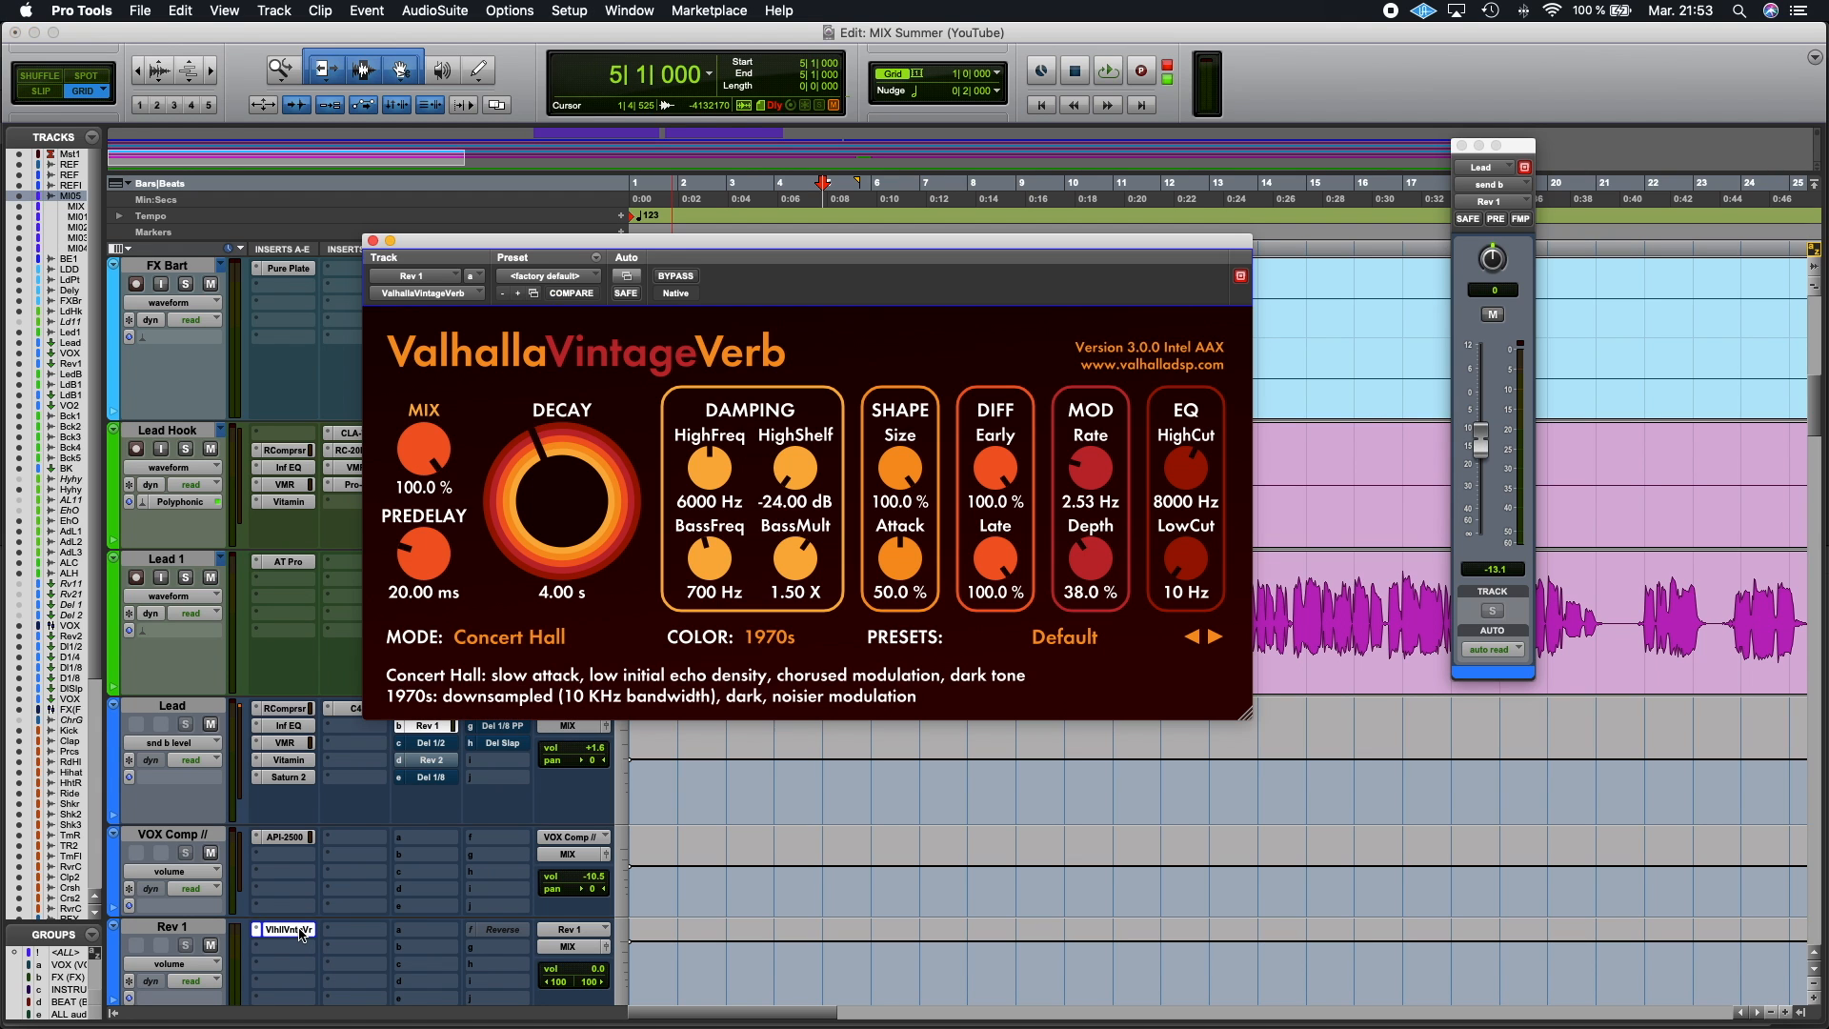
pyautogui.click(1064, 636)
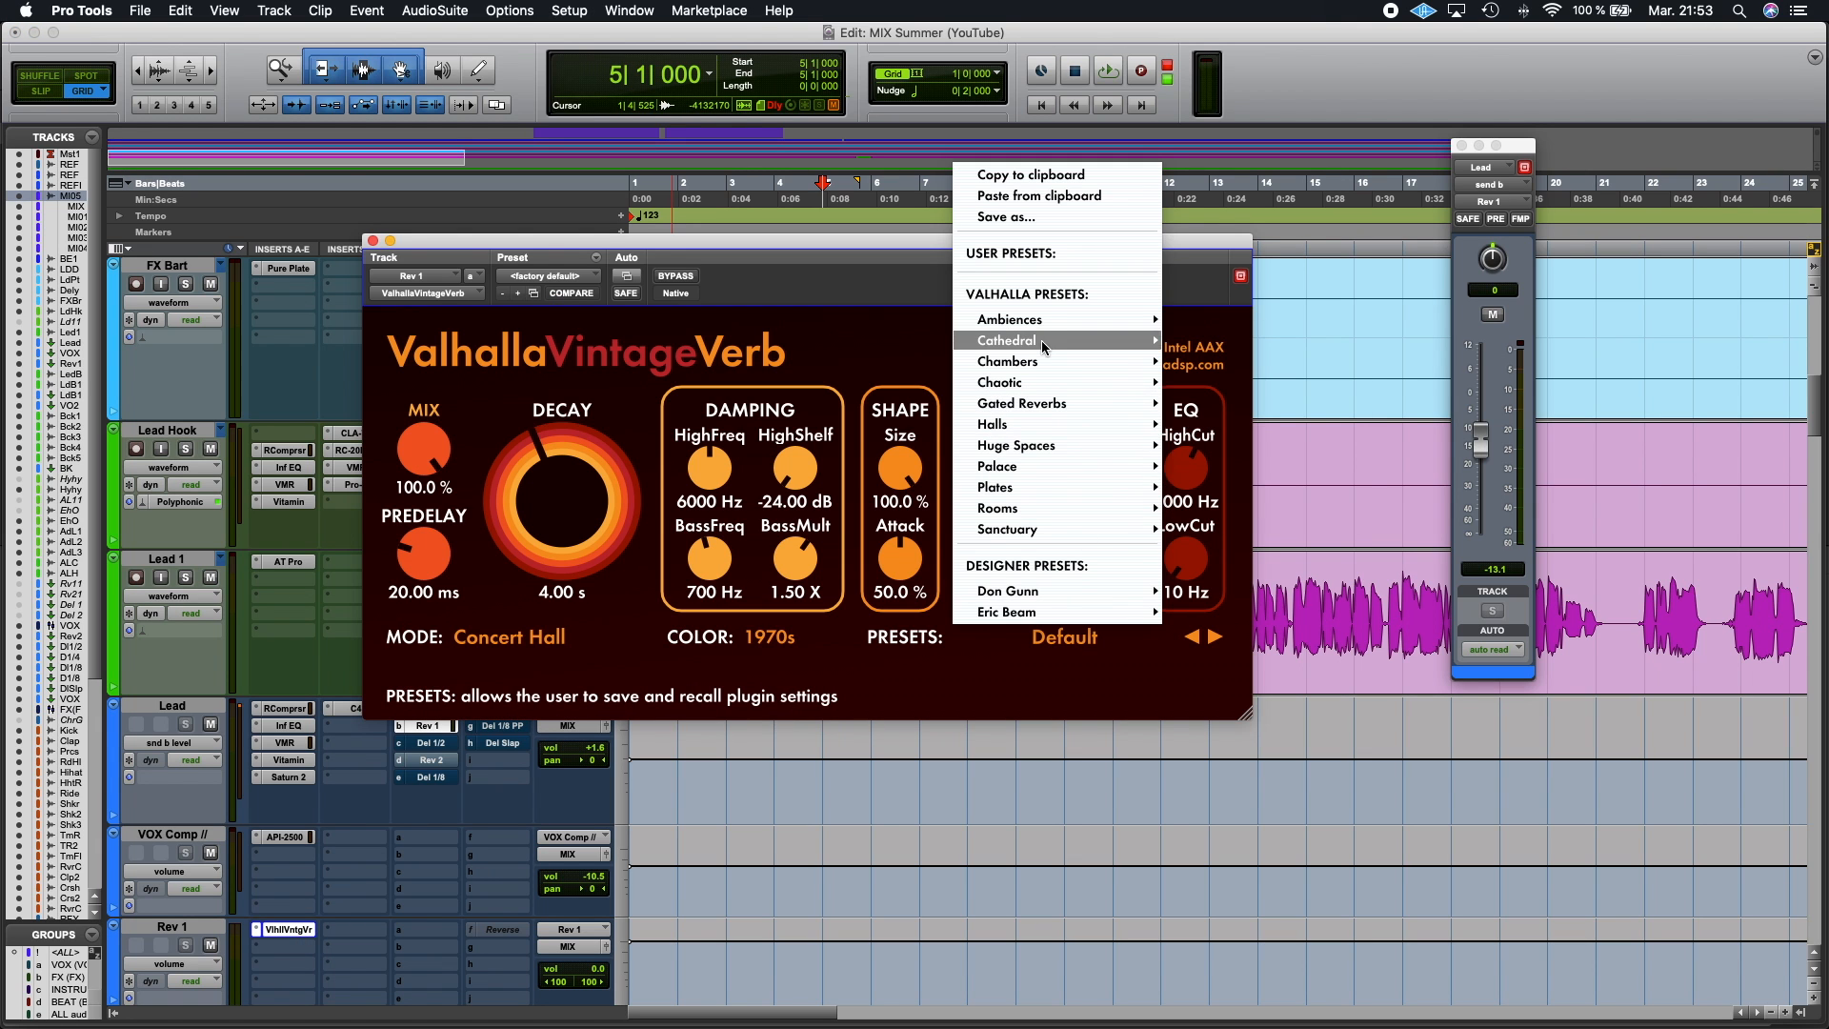
pyautogui.moveTo(1017, 435)
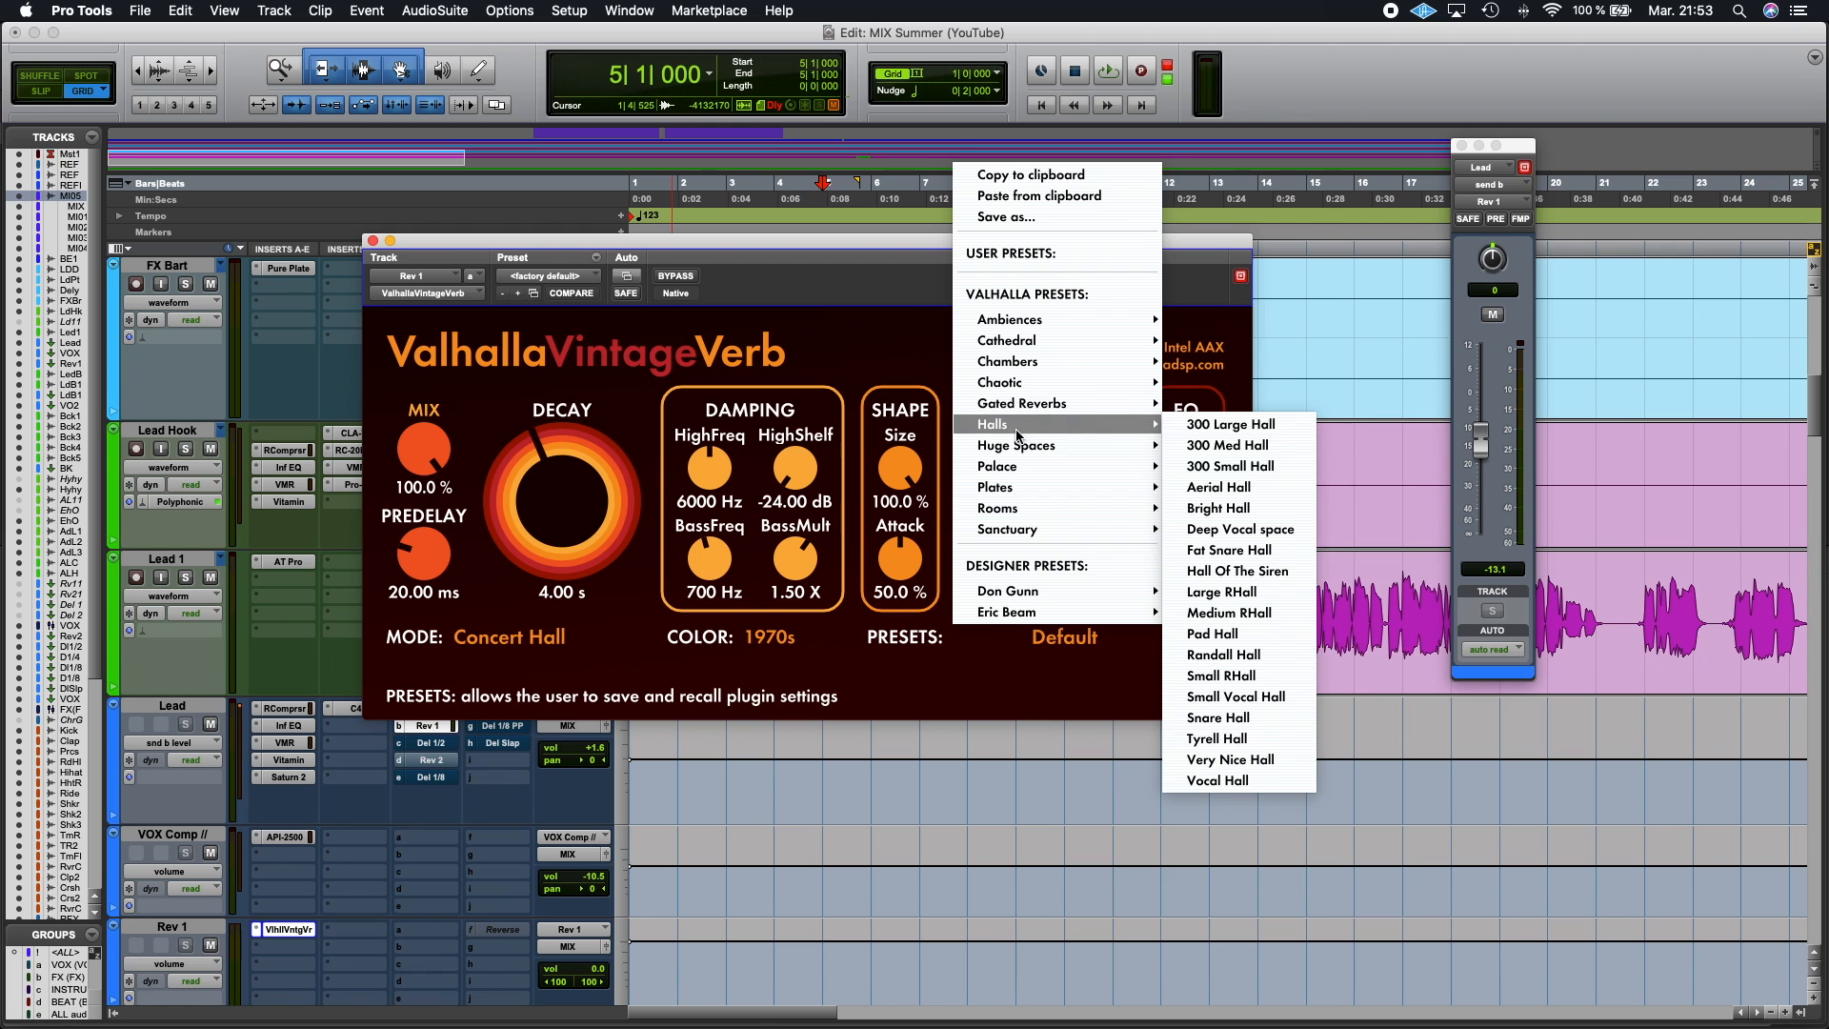
pyautogui.click(1227, 513)
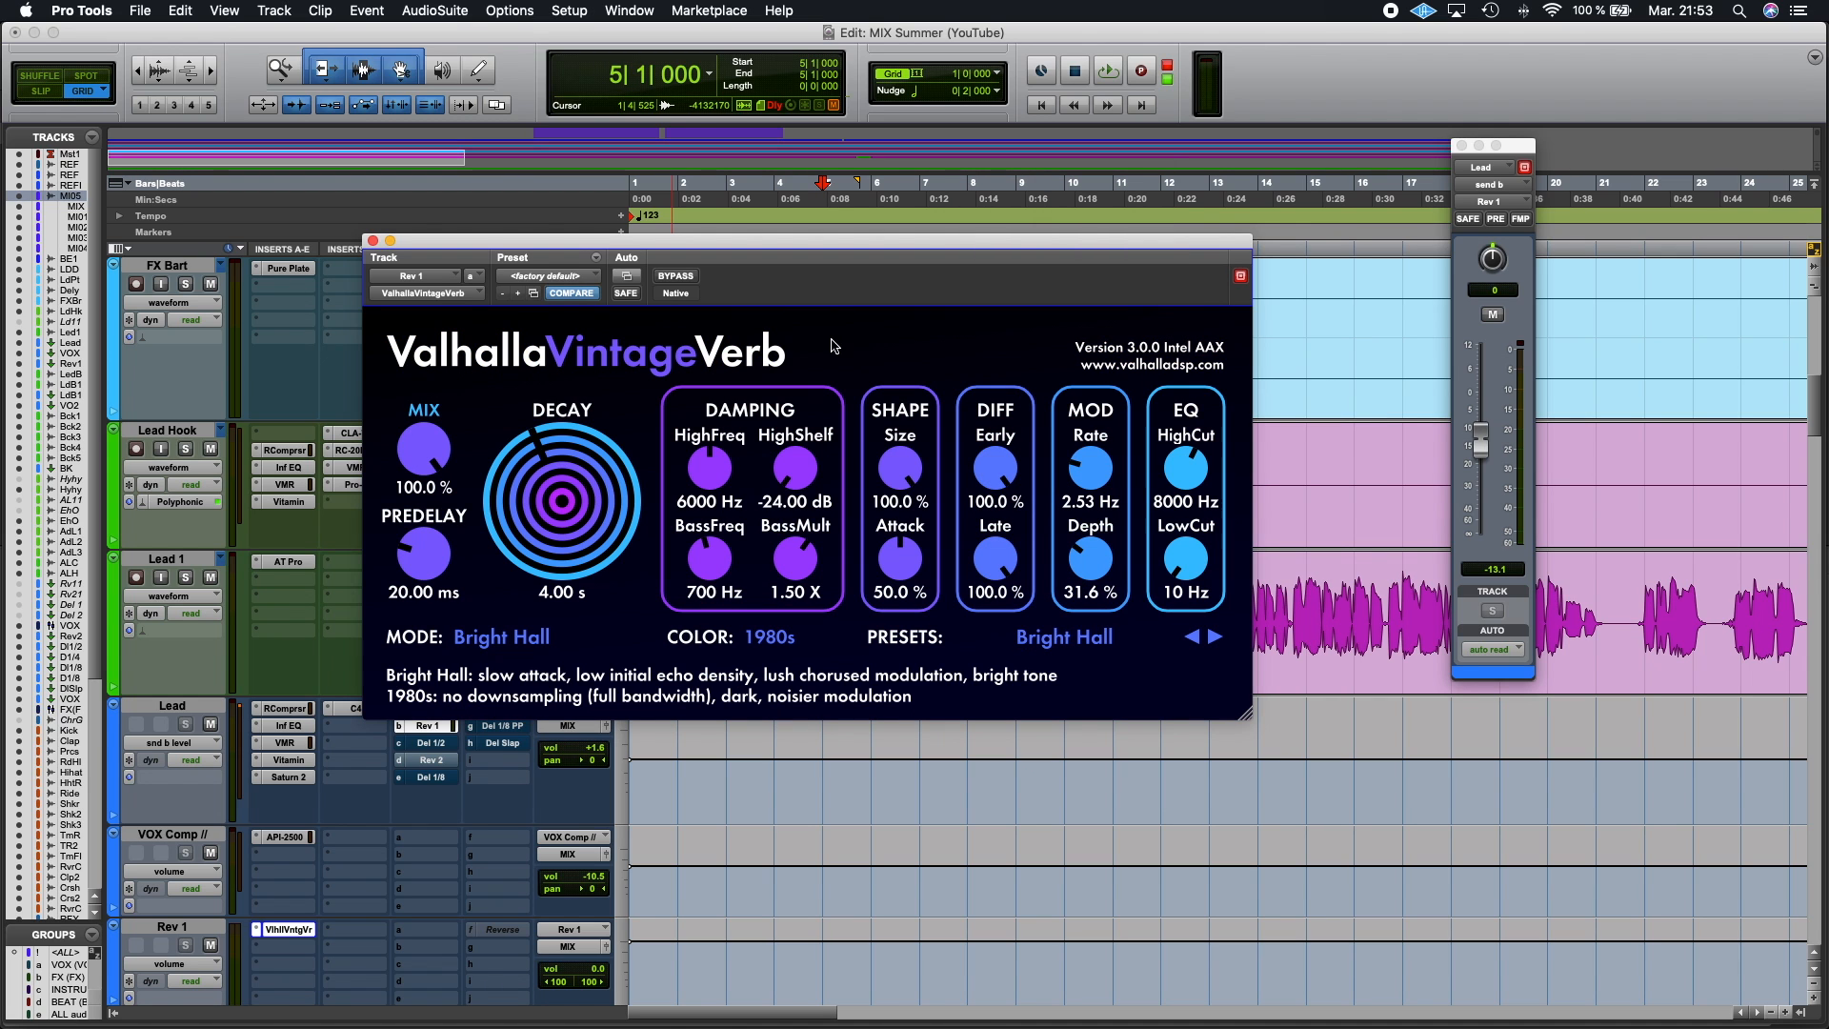
pyautogui.click(373, 241)
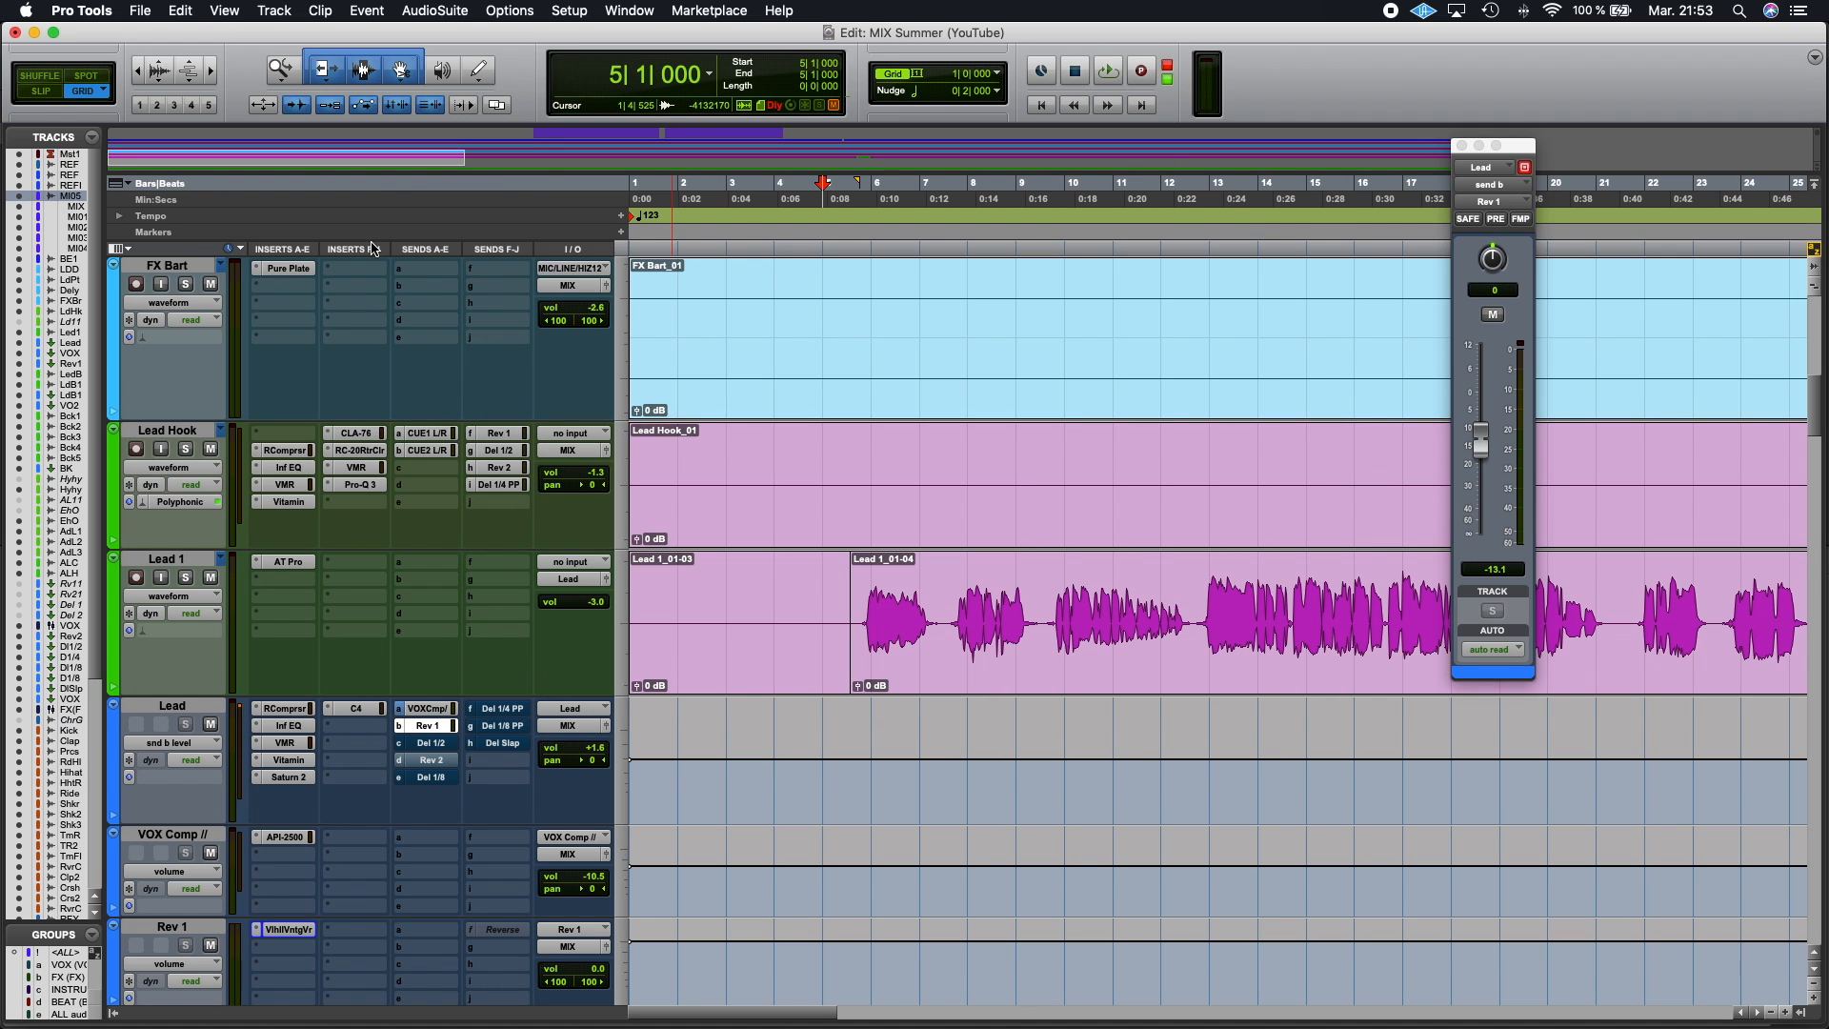
# Step: Restart playback, reopen the Rev 1 reverb plugin and solo the Lead 1 track
pyautogui.press('space')
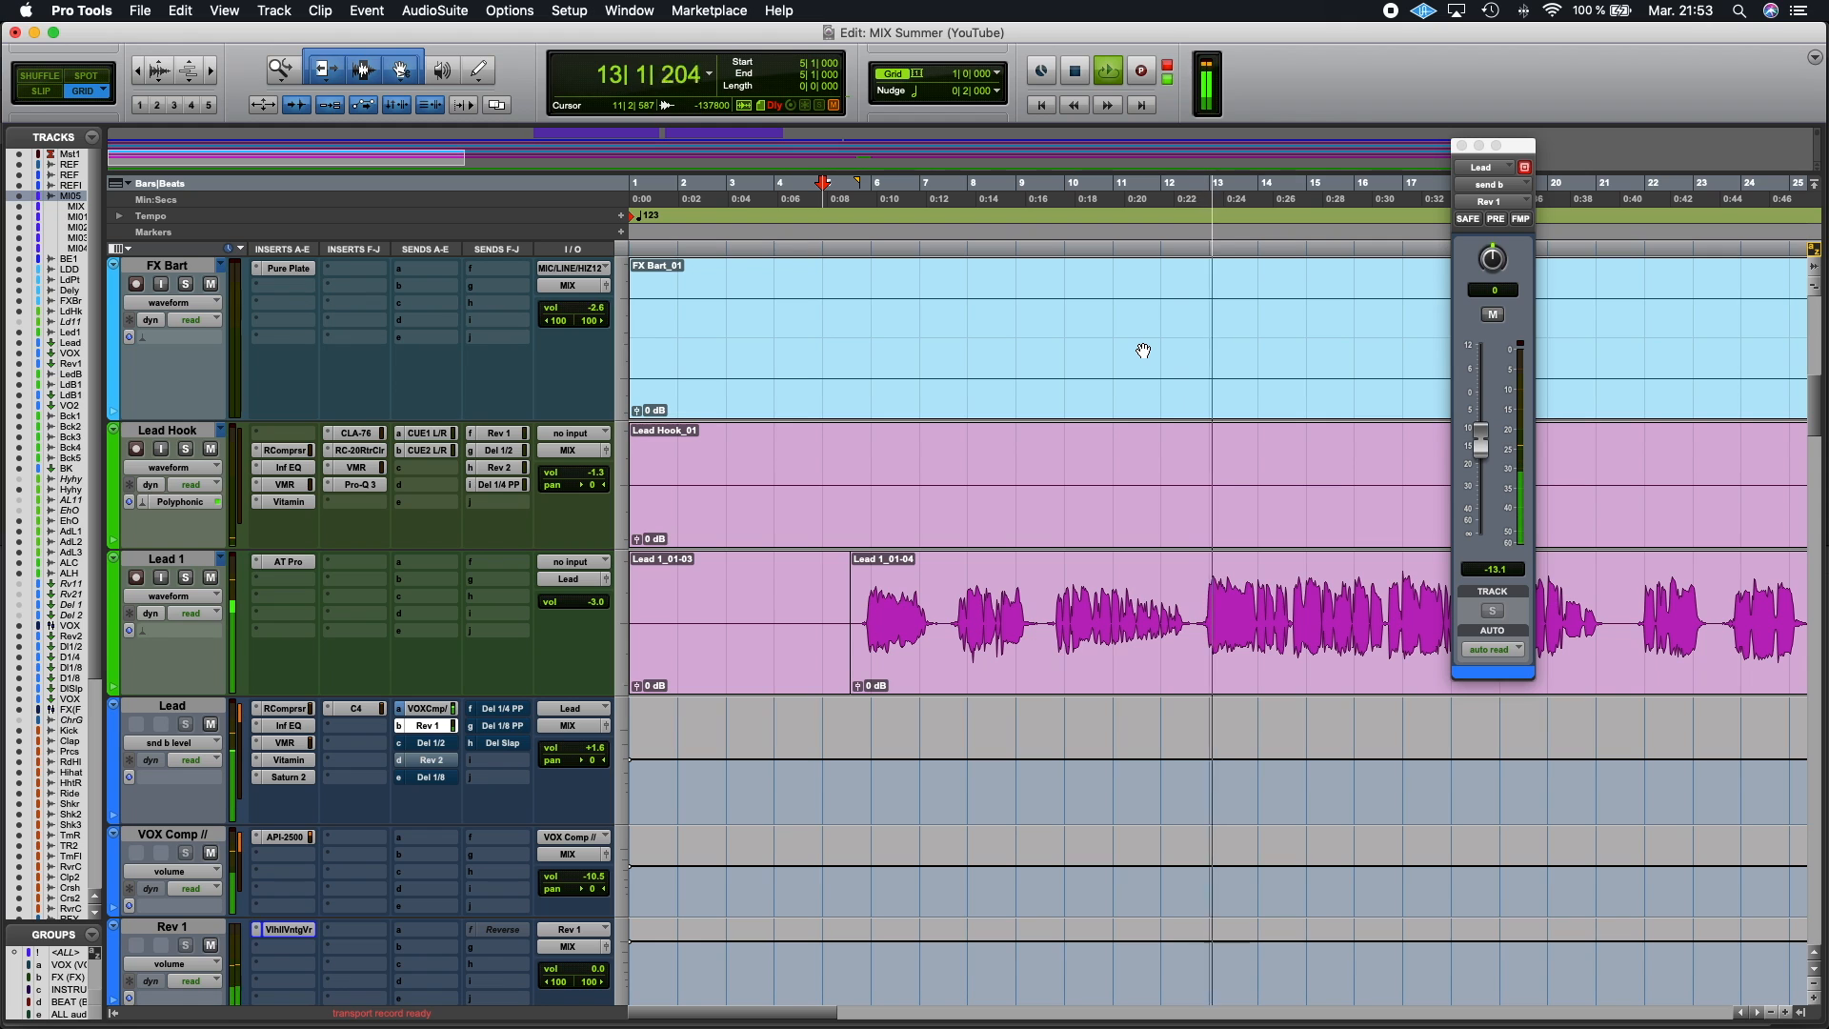
pyautogui.press('space')
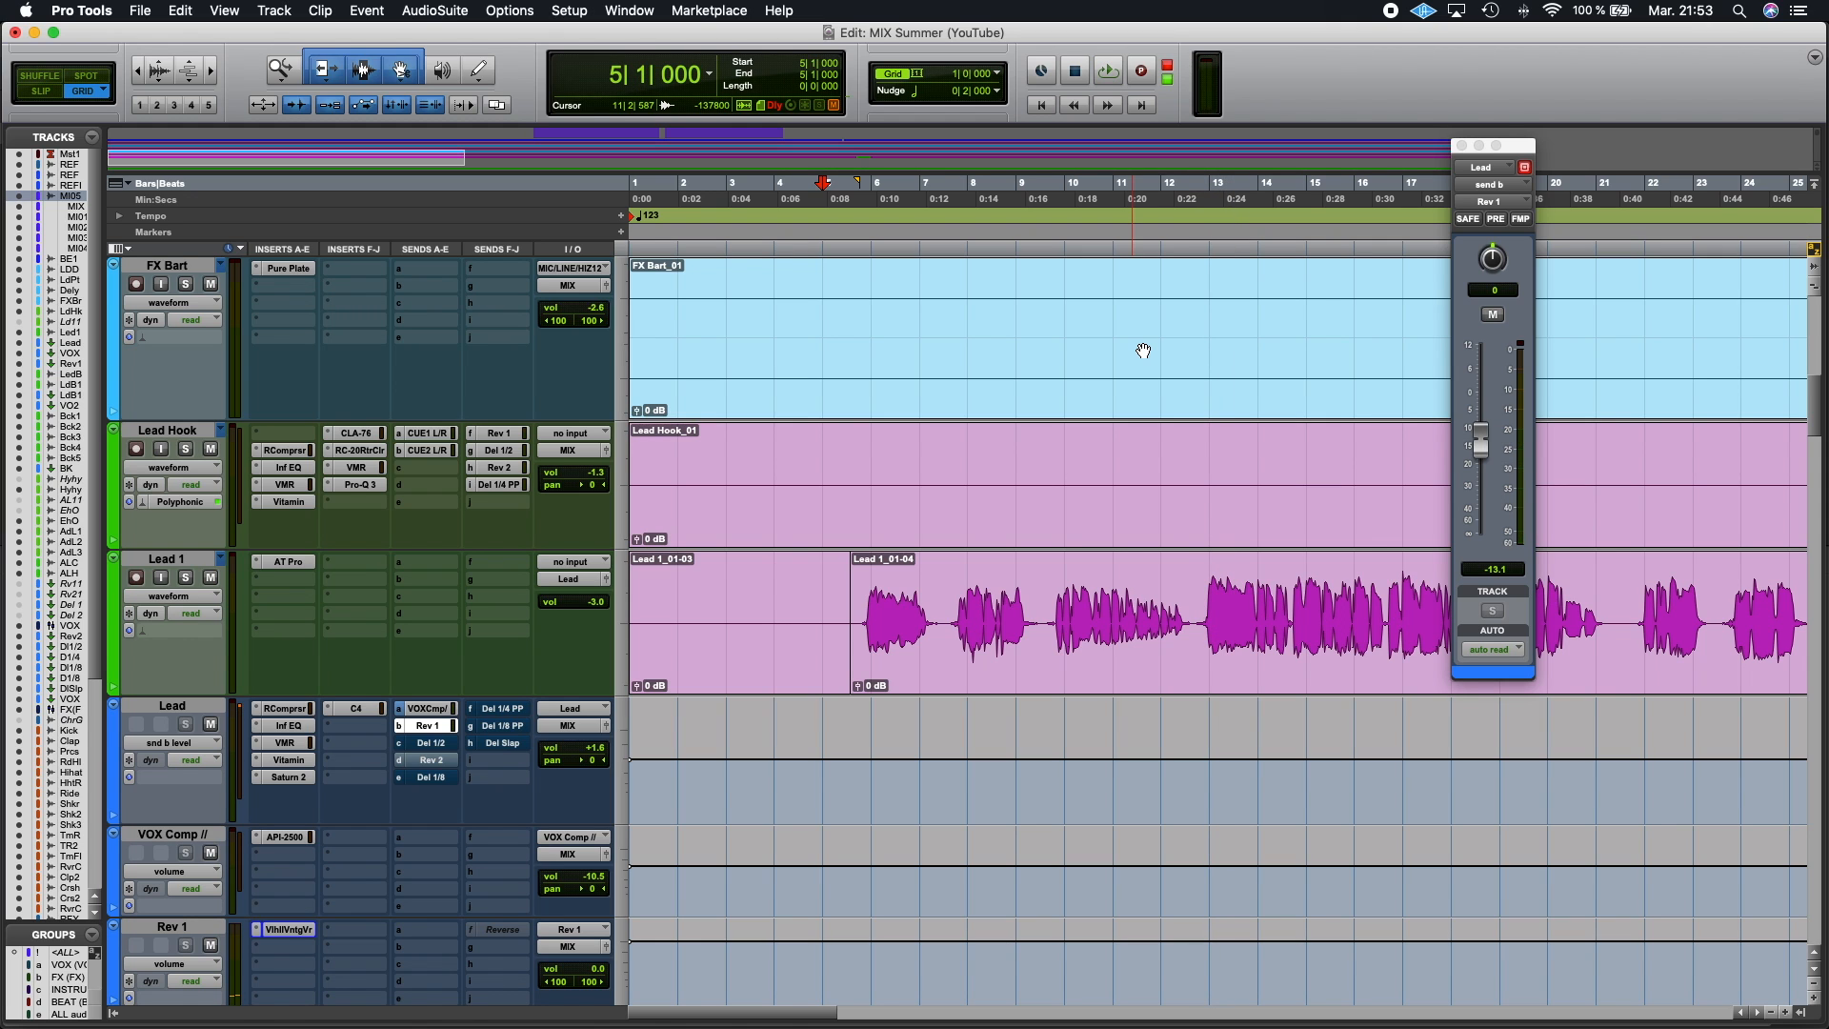
pyautogui.click(288, 930)
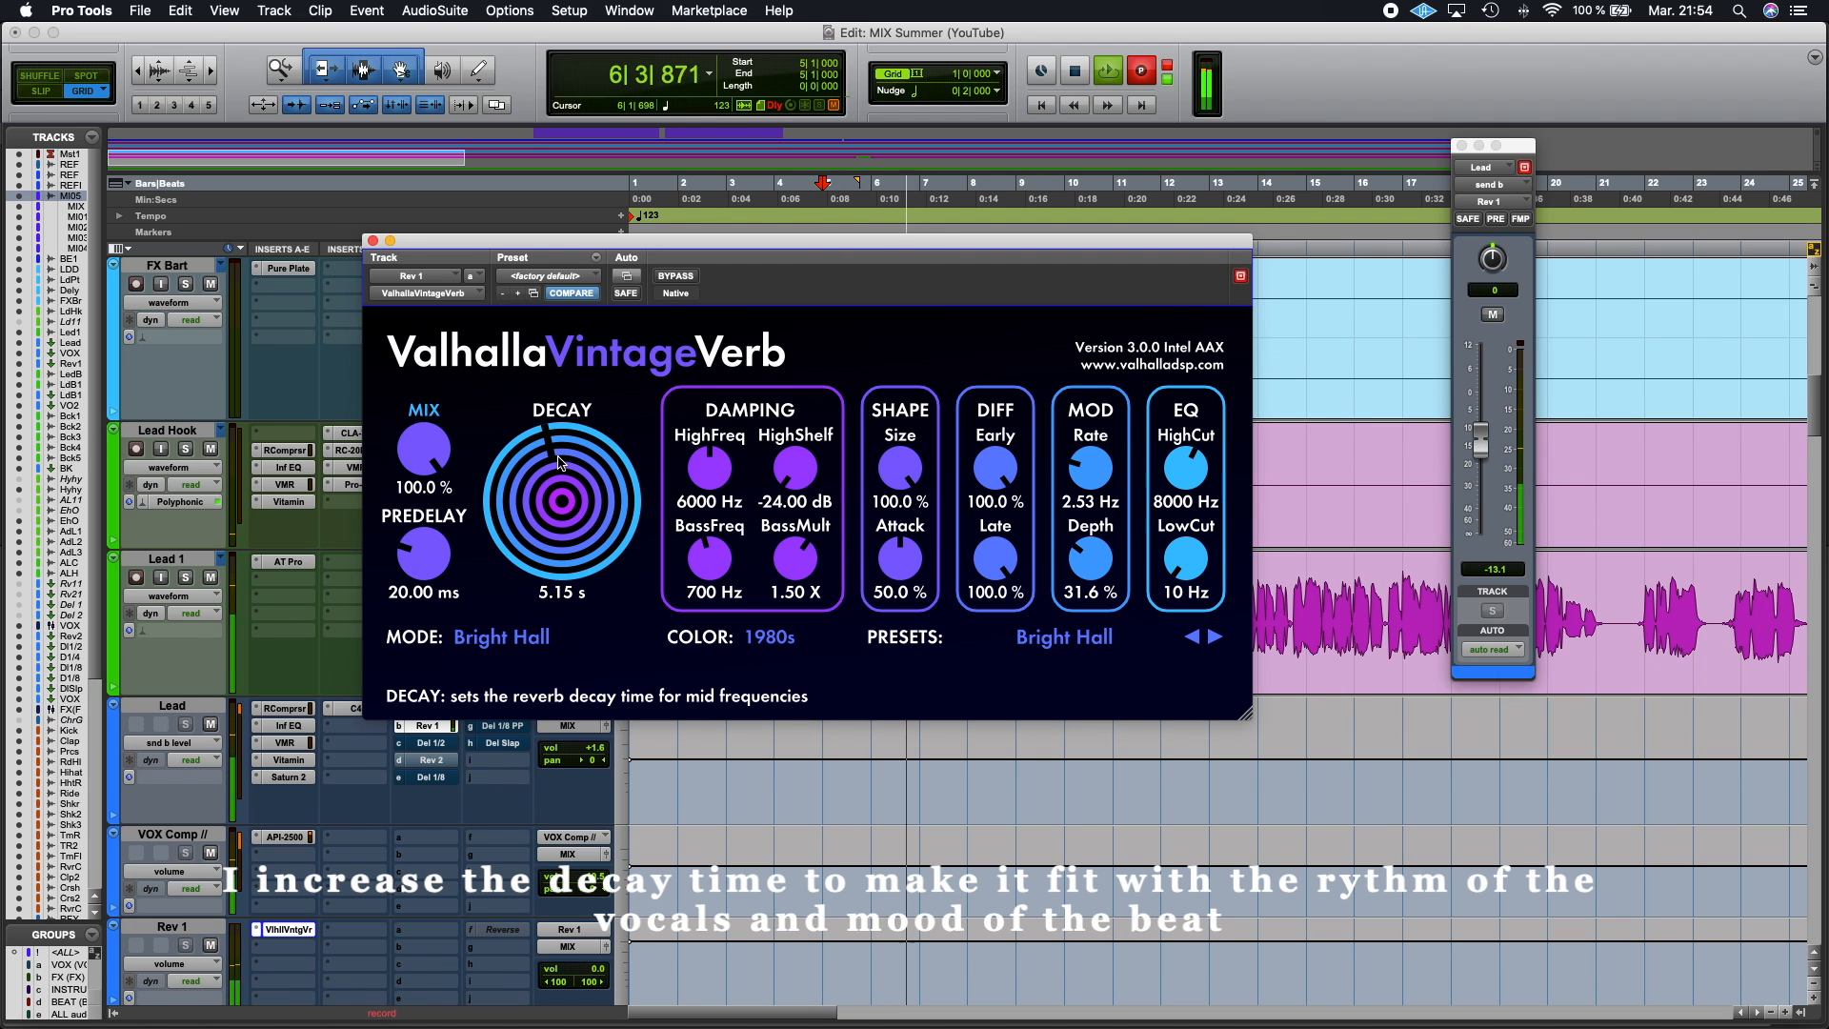
pyautogui.click(185, 582)
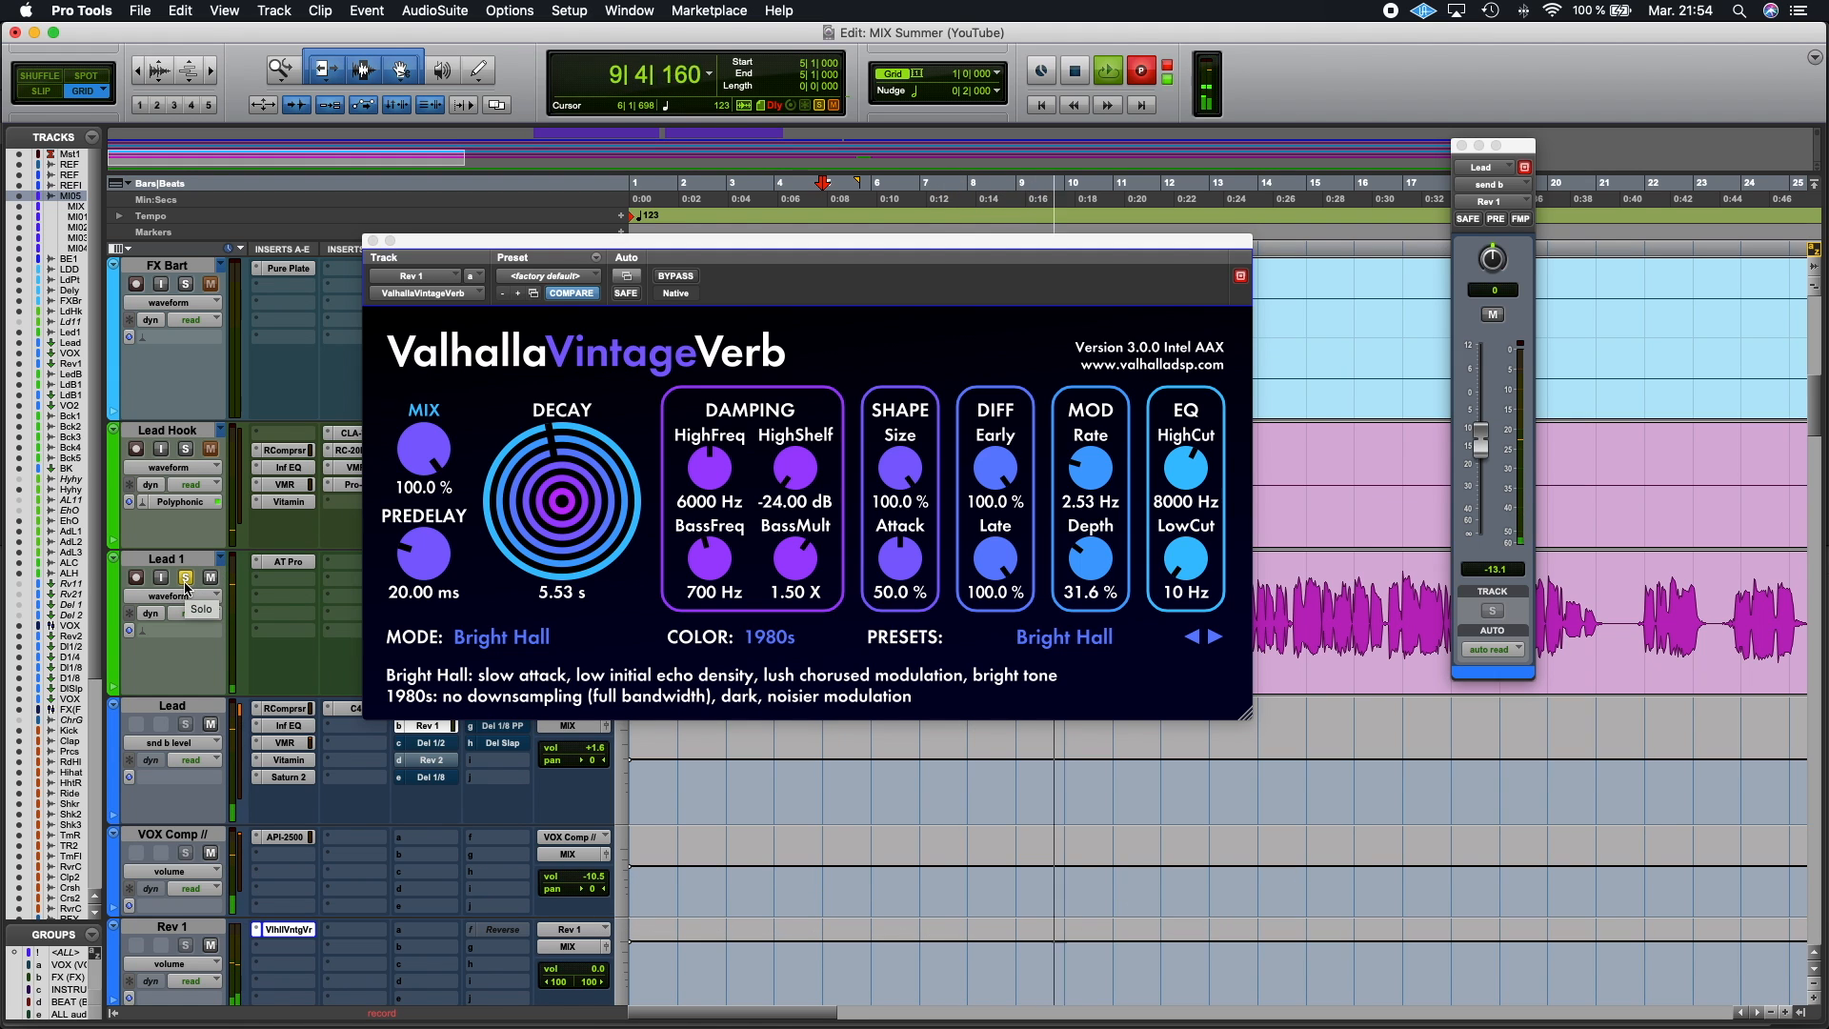
# Step: Set the reverb pre-delay to 35.22 ms and the low cut to 190 Hz, toggling the Lead 1 solo to compare
pyautogui.moveTo(426, 558); pyautogui.dragTo(428, 551)
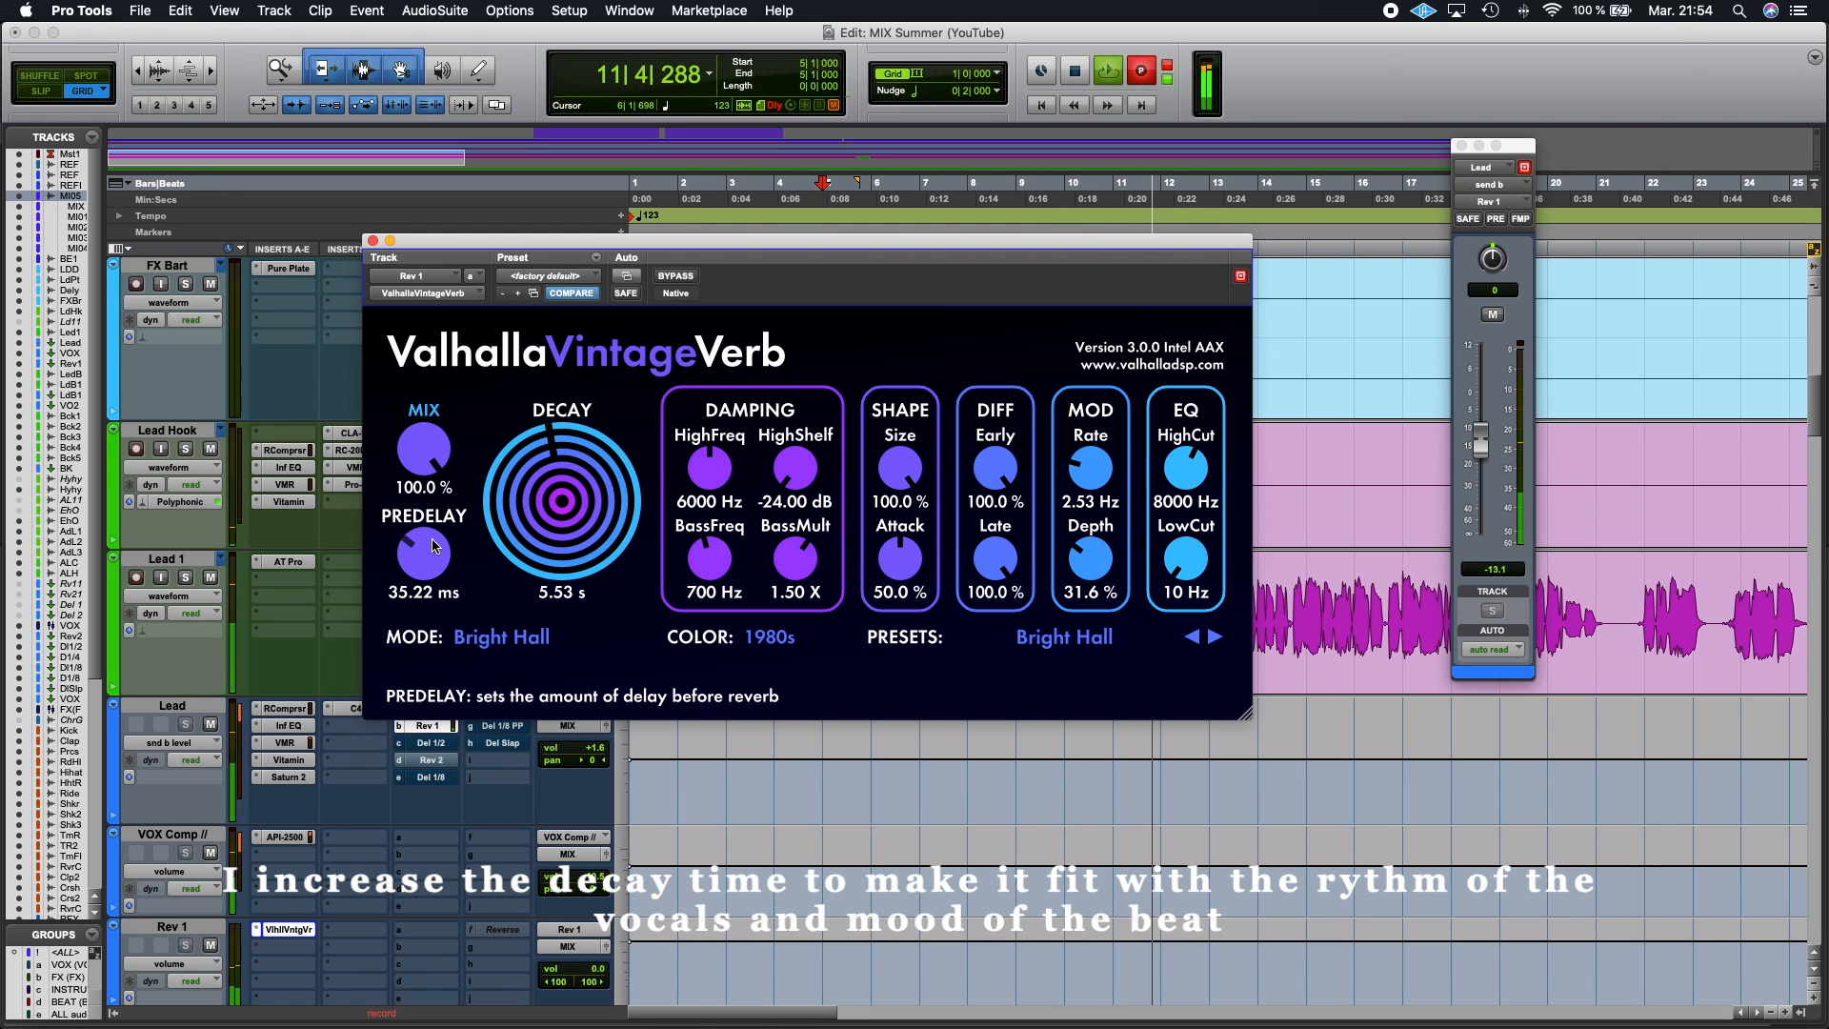
pyautogui.moveTo(1189, 564); pyautogui.dragTo(1205, 536)
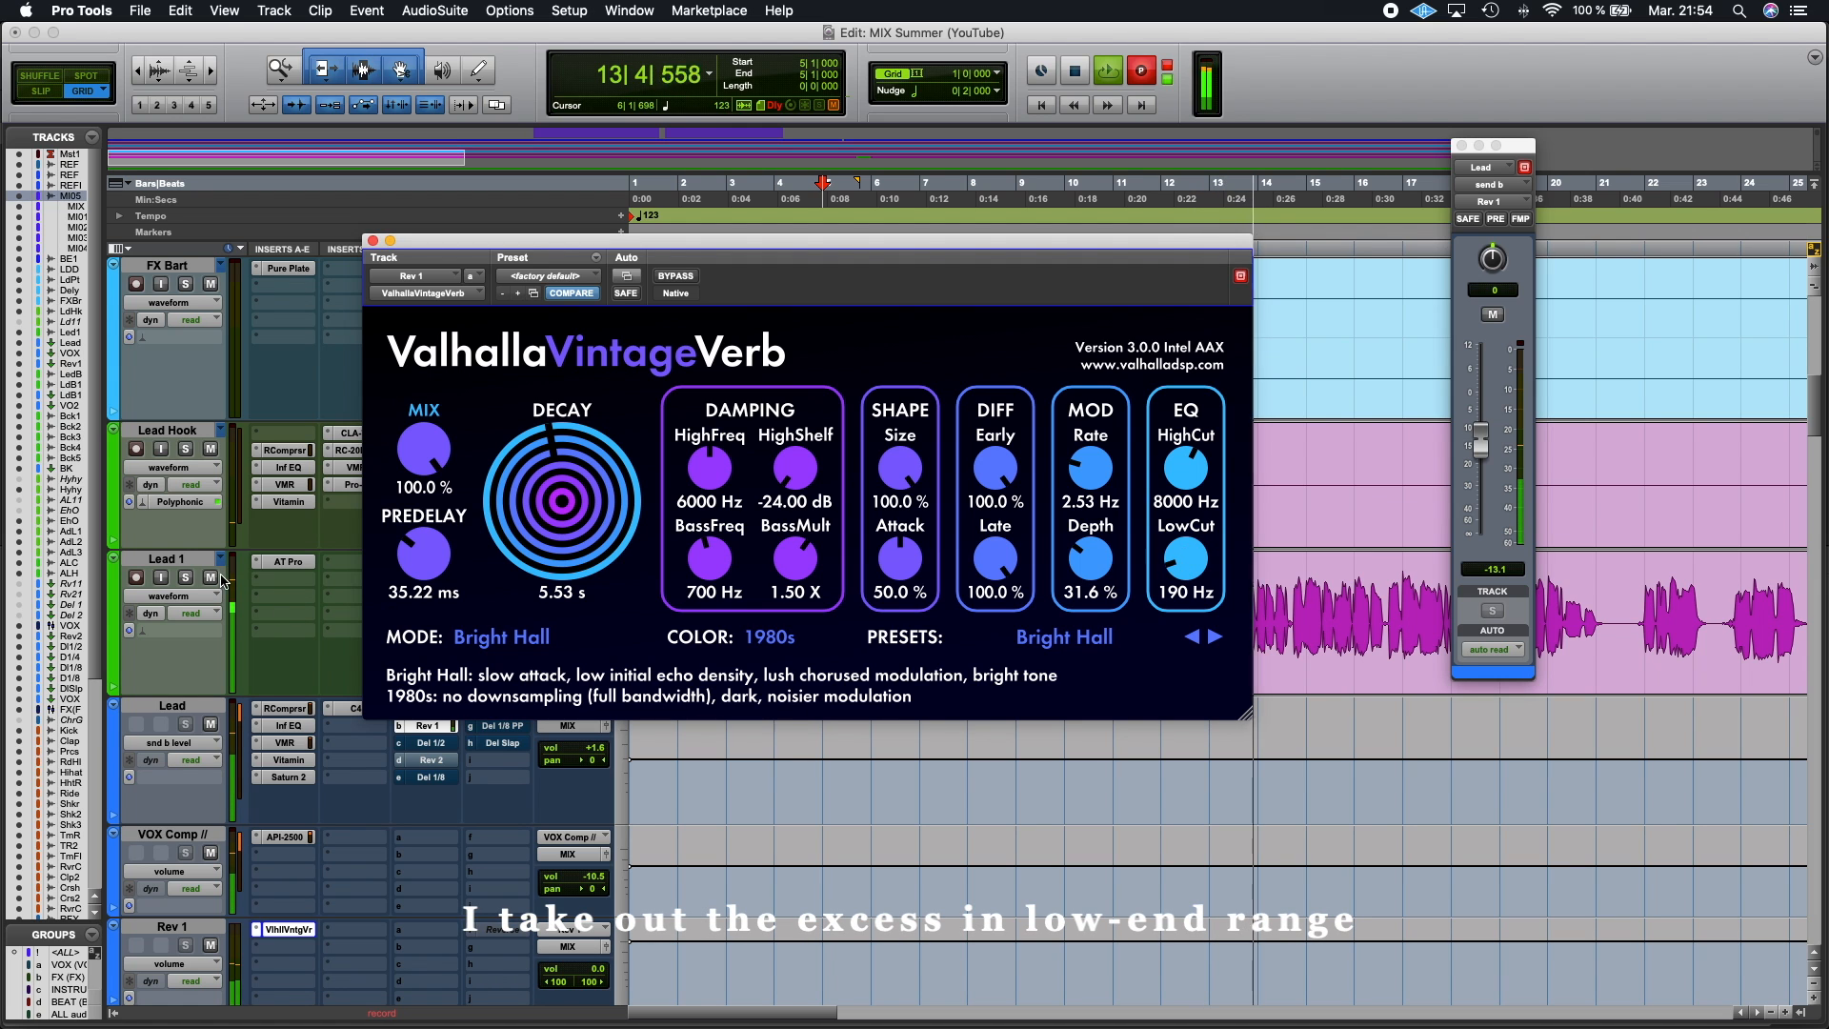
pyautogui.click(184, 576)
pyautogui.click(185, 576)
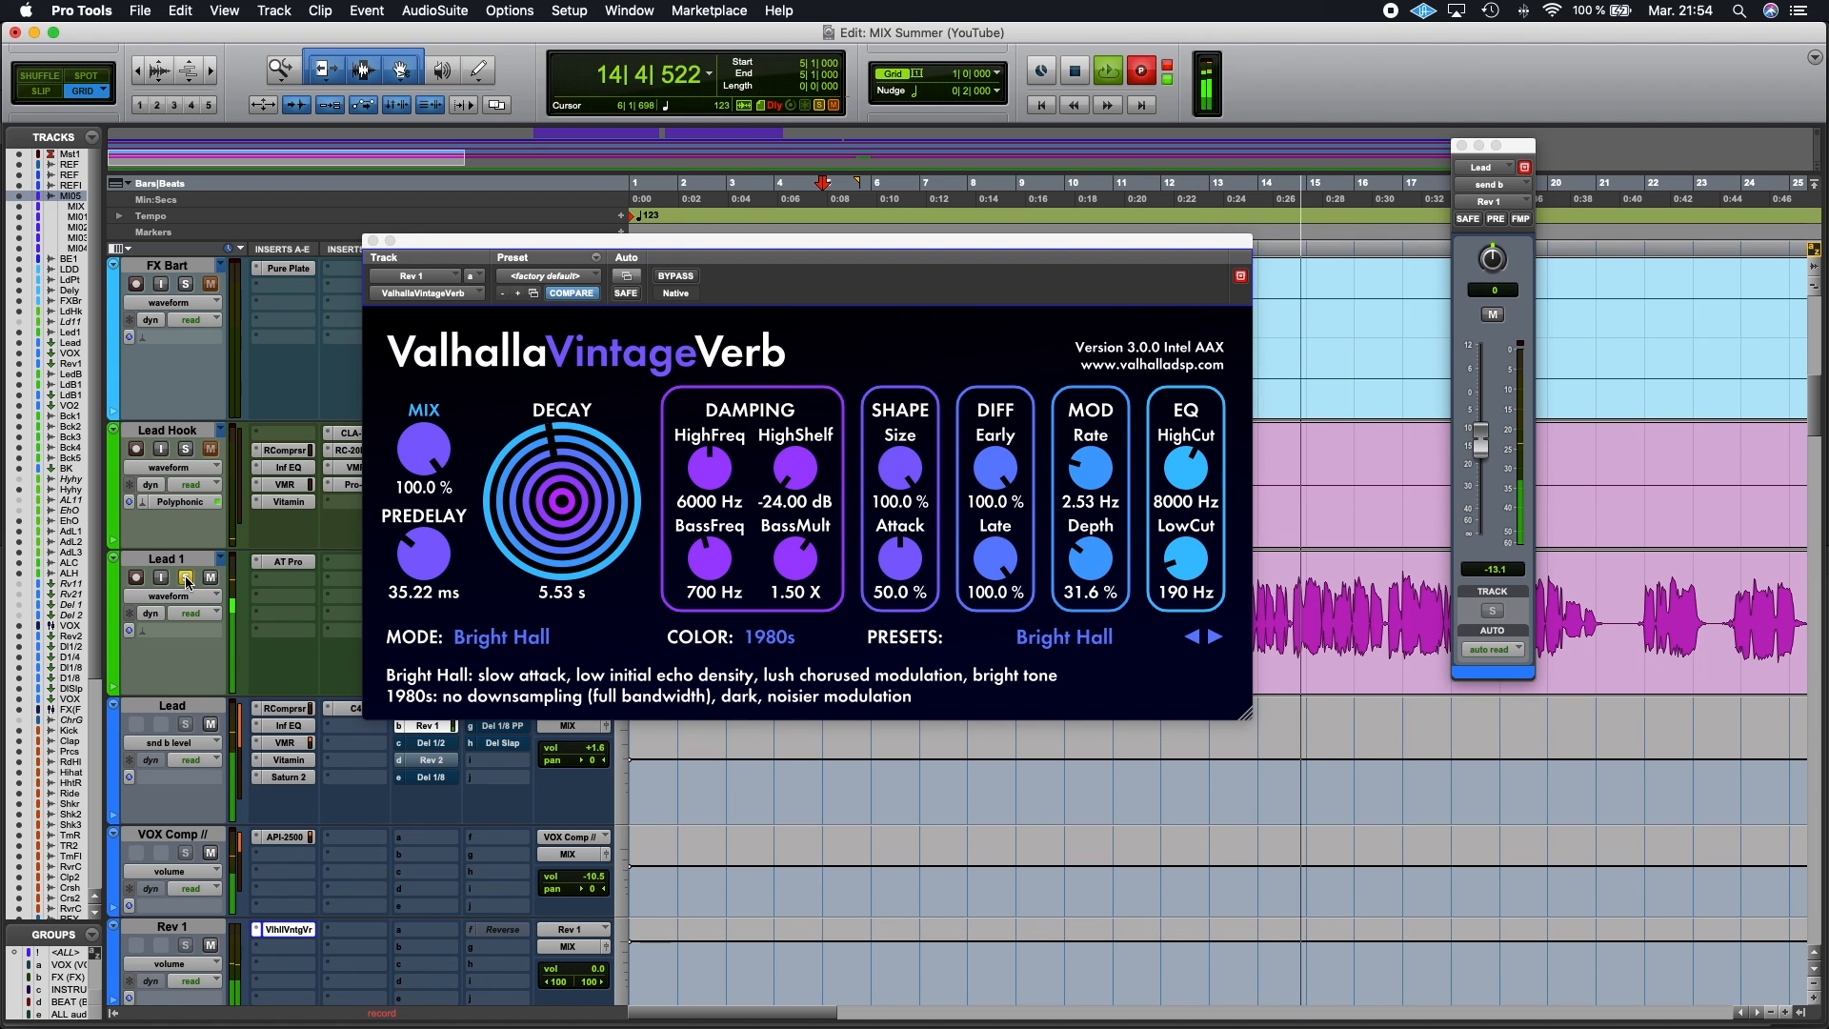
# Step: Raise the reverb high cut to 9200 Hz and lower the Lead track's reverb send level to -14.0
pyautogui.moveTo(1198, 472); pyautogui.dragTo(1200, 444)
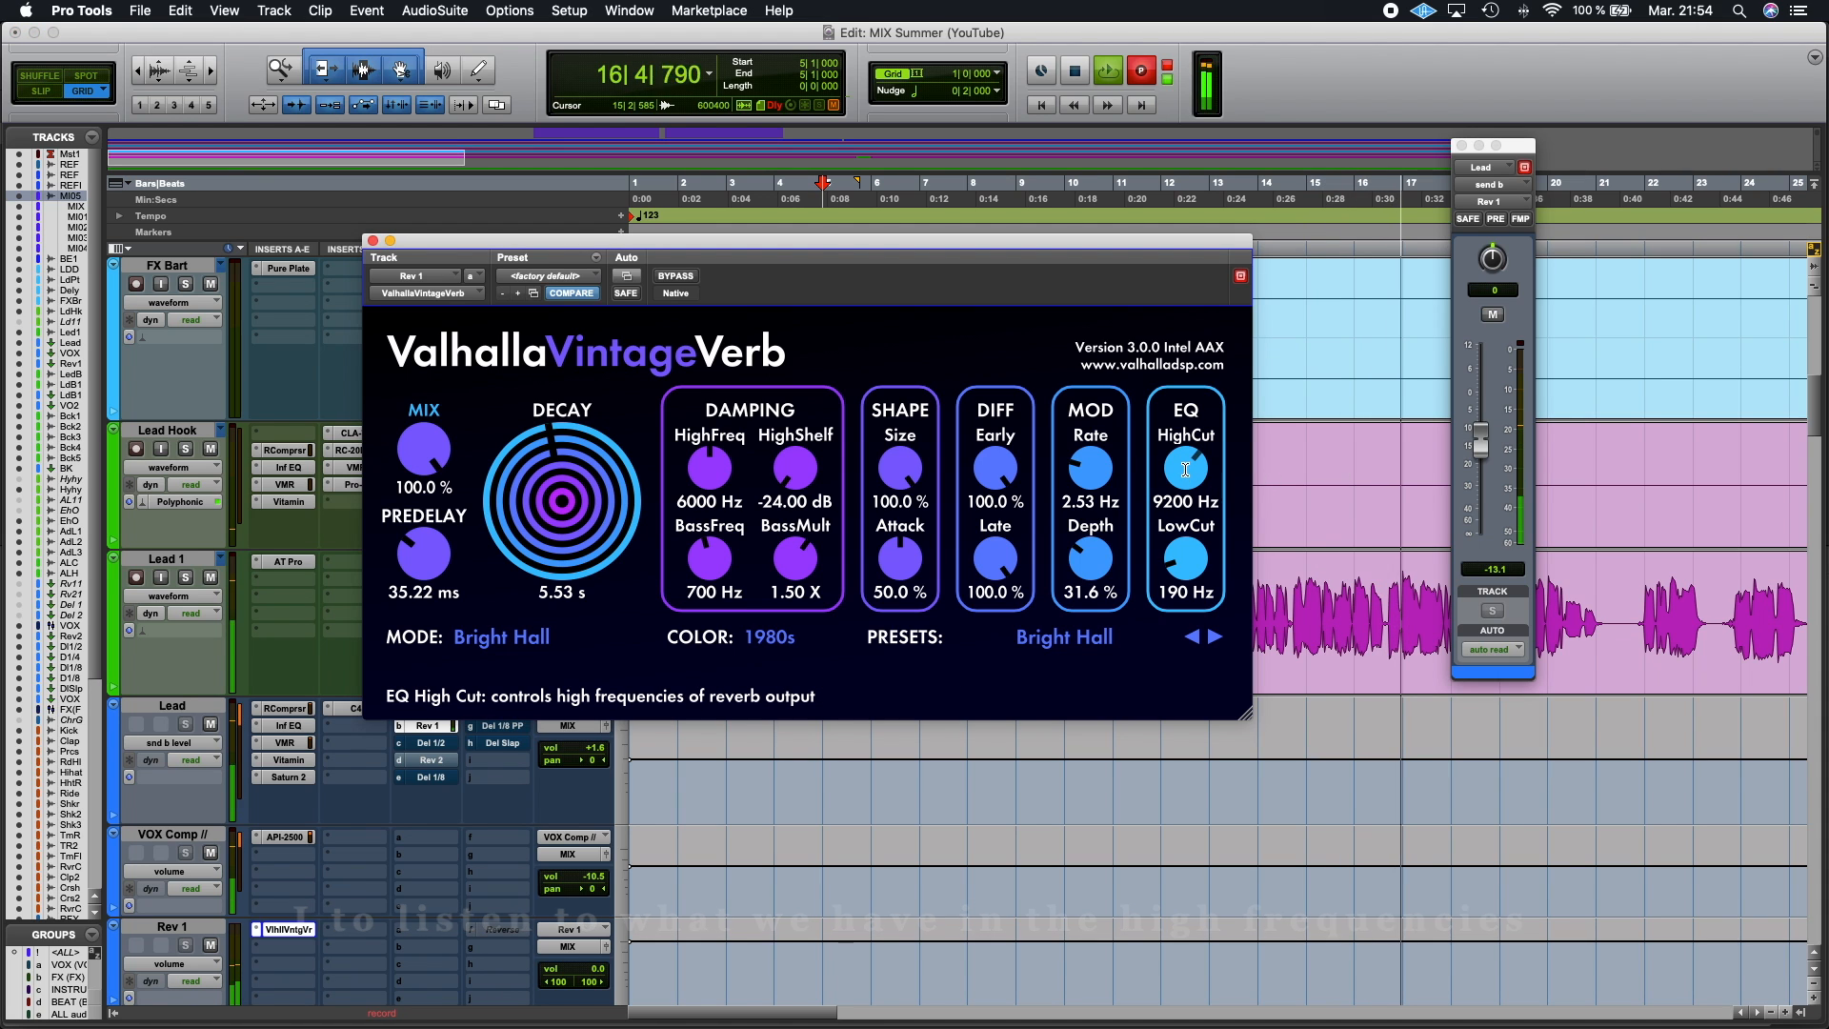
pyautogui.click(1483, 443)
pyautogui.moveTo(1484, 443); pyautogui.dragTo(1483, 445)
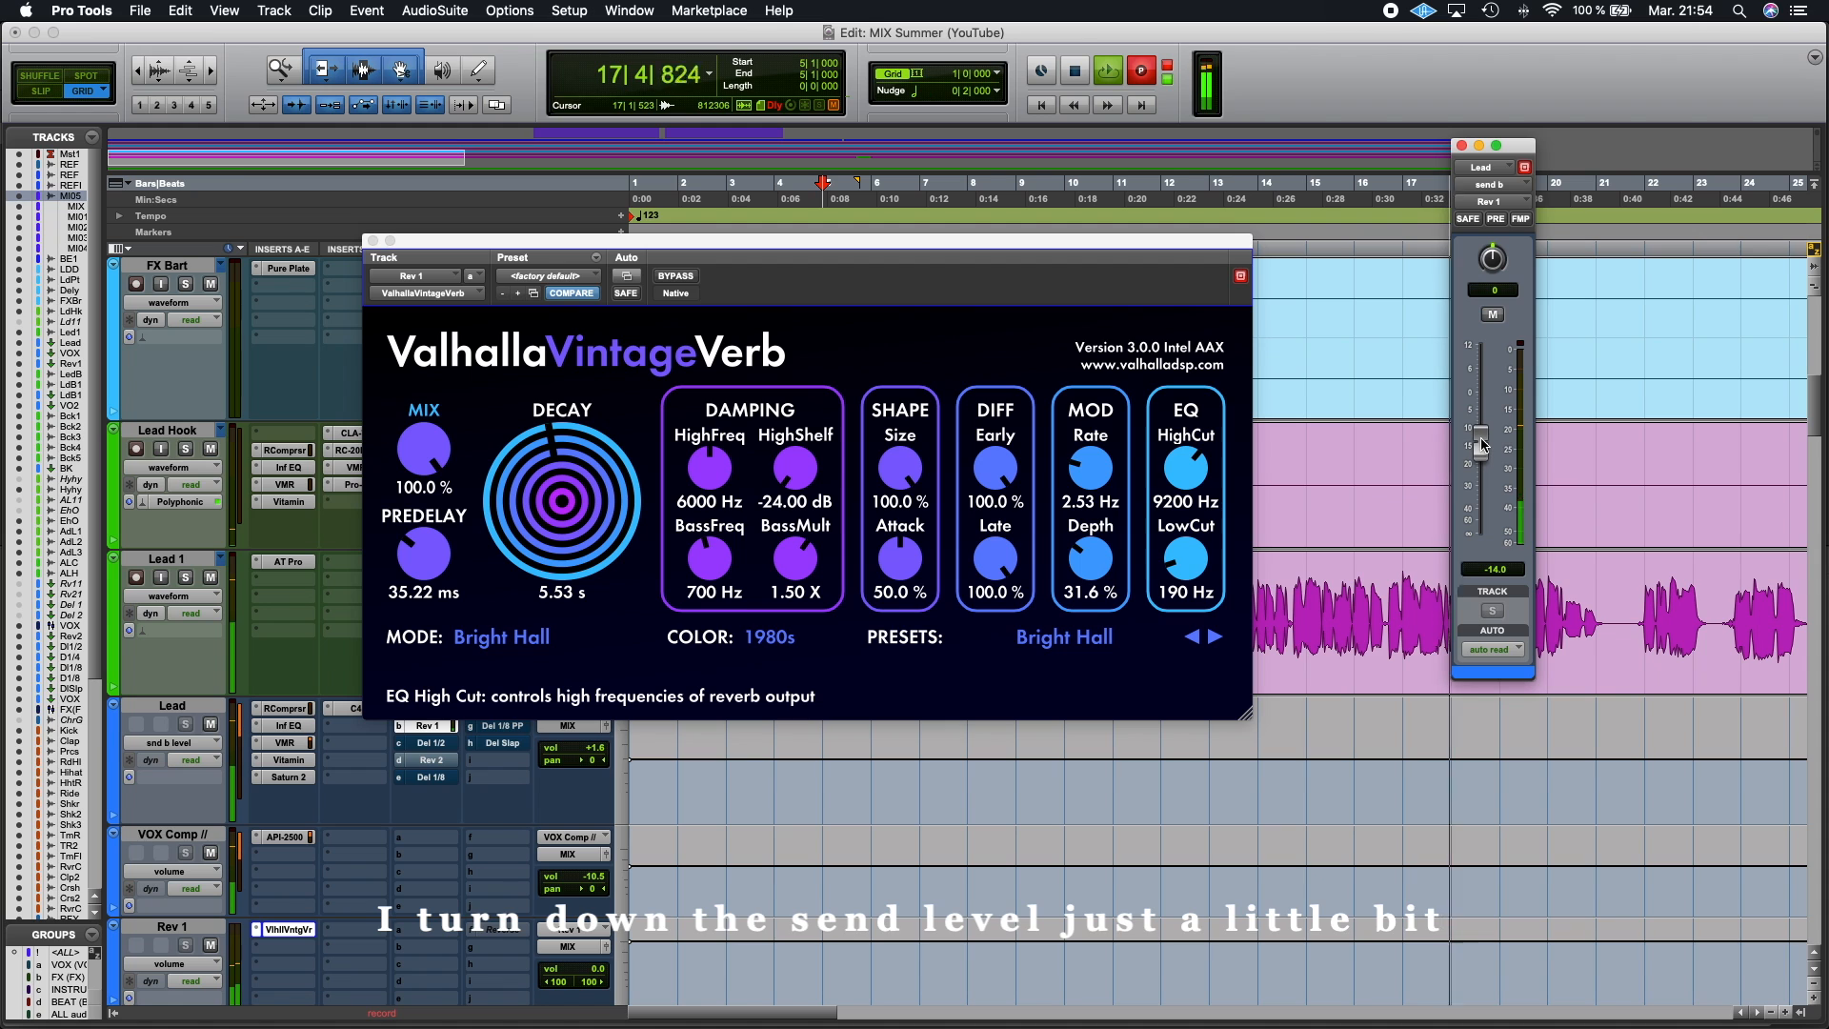
# Step: Increase the reverb modulation depth to 46.9% and toggle the Lead 1 solo to compare
pyautogui.click(1090, 558)
pyautogui.moveTo(1091, 558); pyautogui.dragTo(1094, 534)
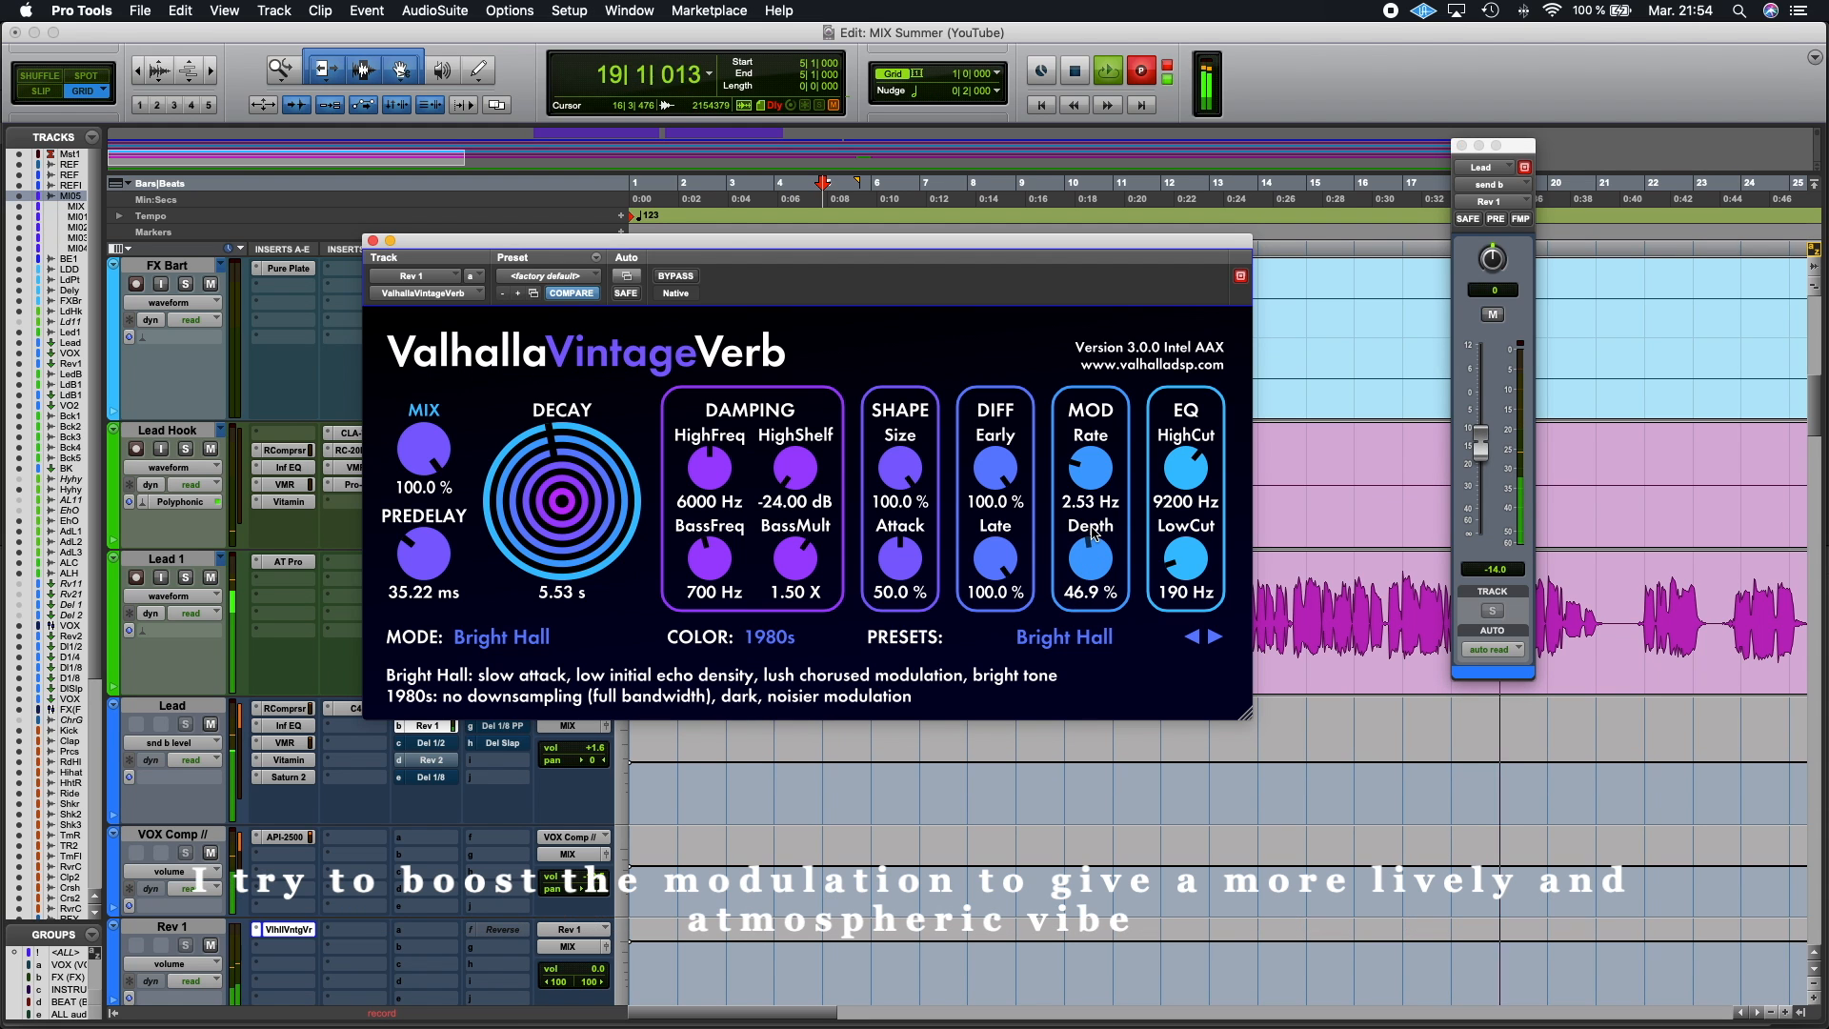
pyautogui.click(186, 577)
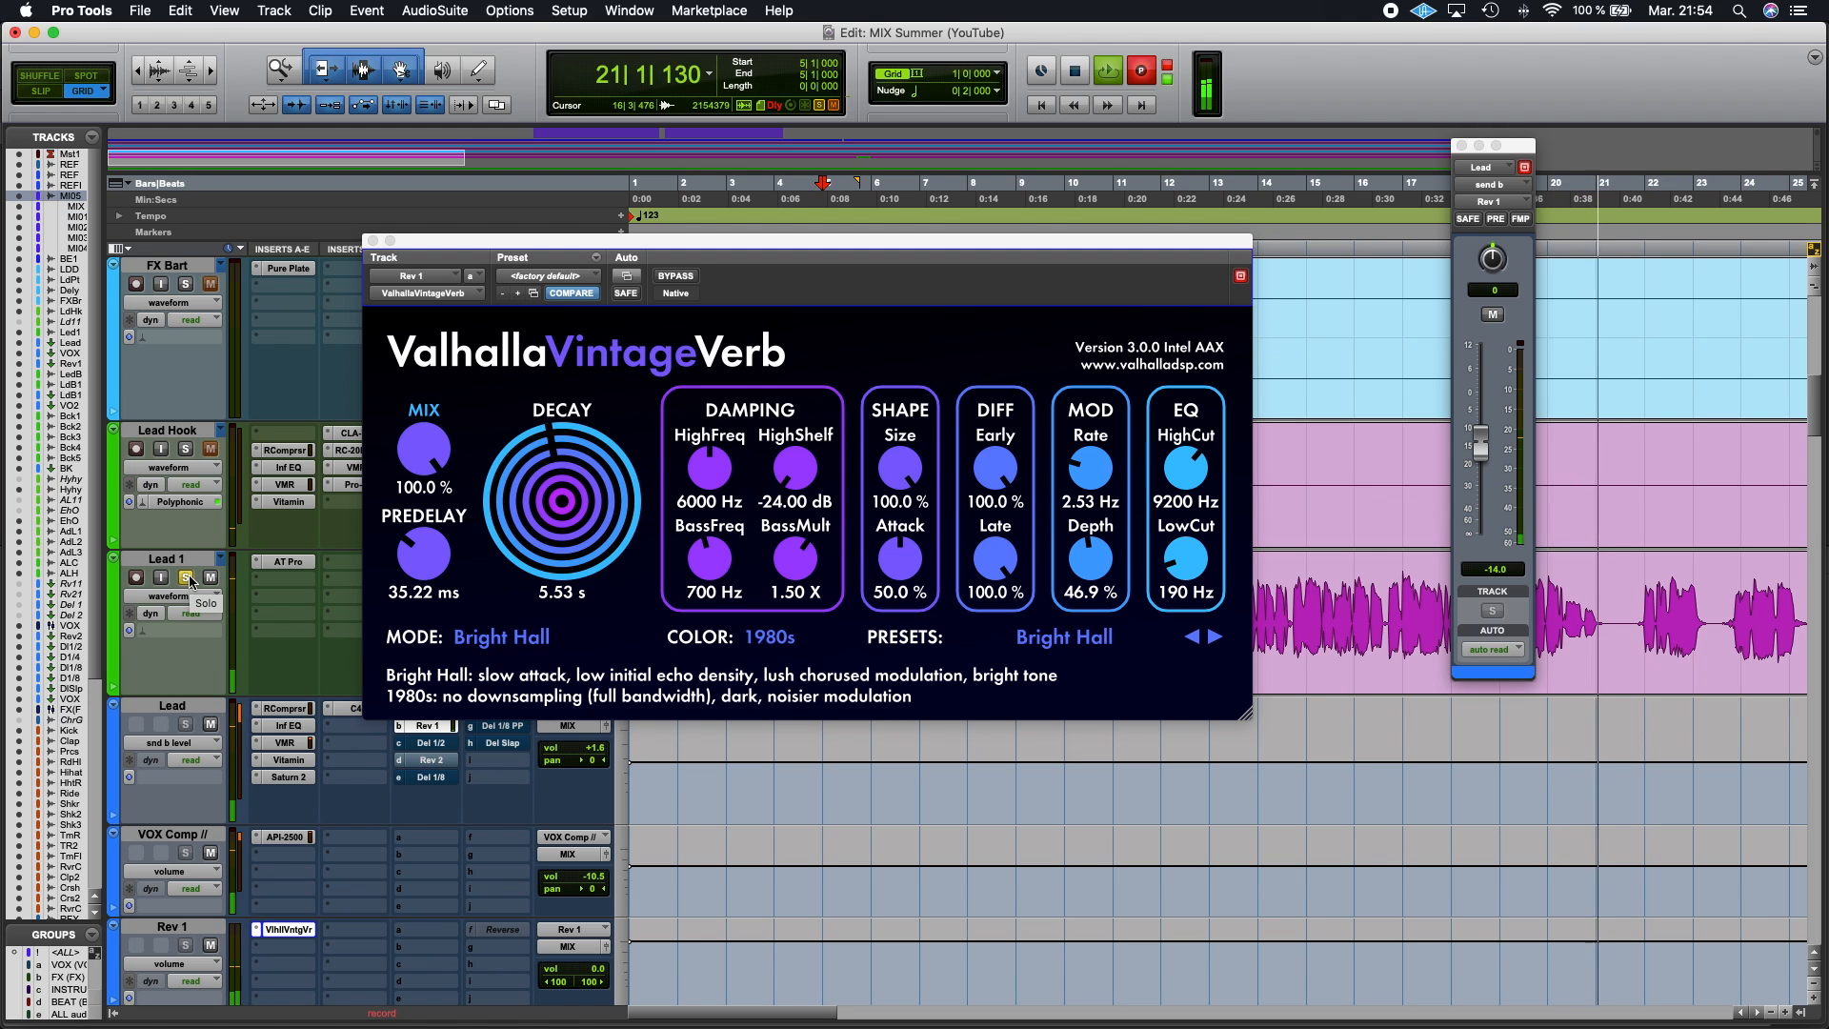
pyautogui.click(186, 577)
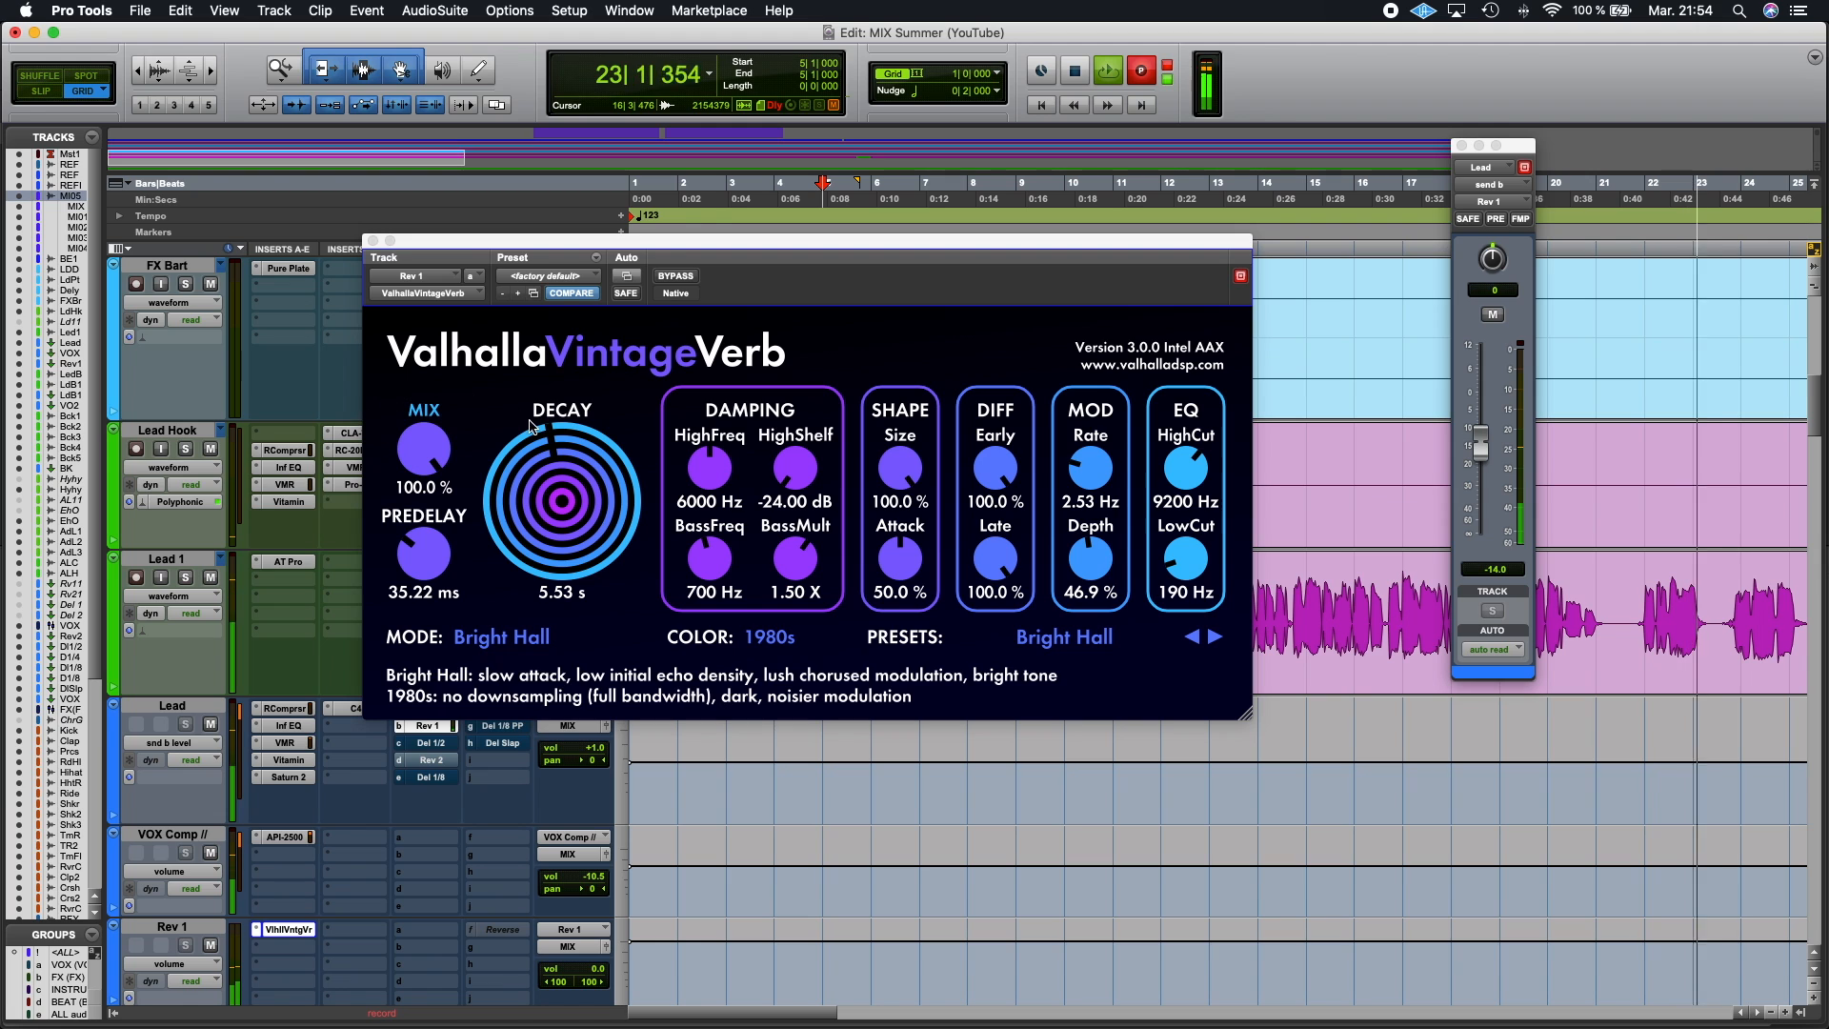
# Step: Shorten the reverb decay to 5.34 s and nudge the high cut slightly
pyautogui.moveTo(557, 461); pyautogui.dragTo(558, 469)
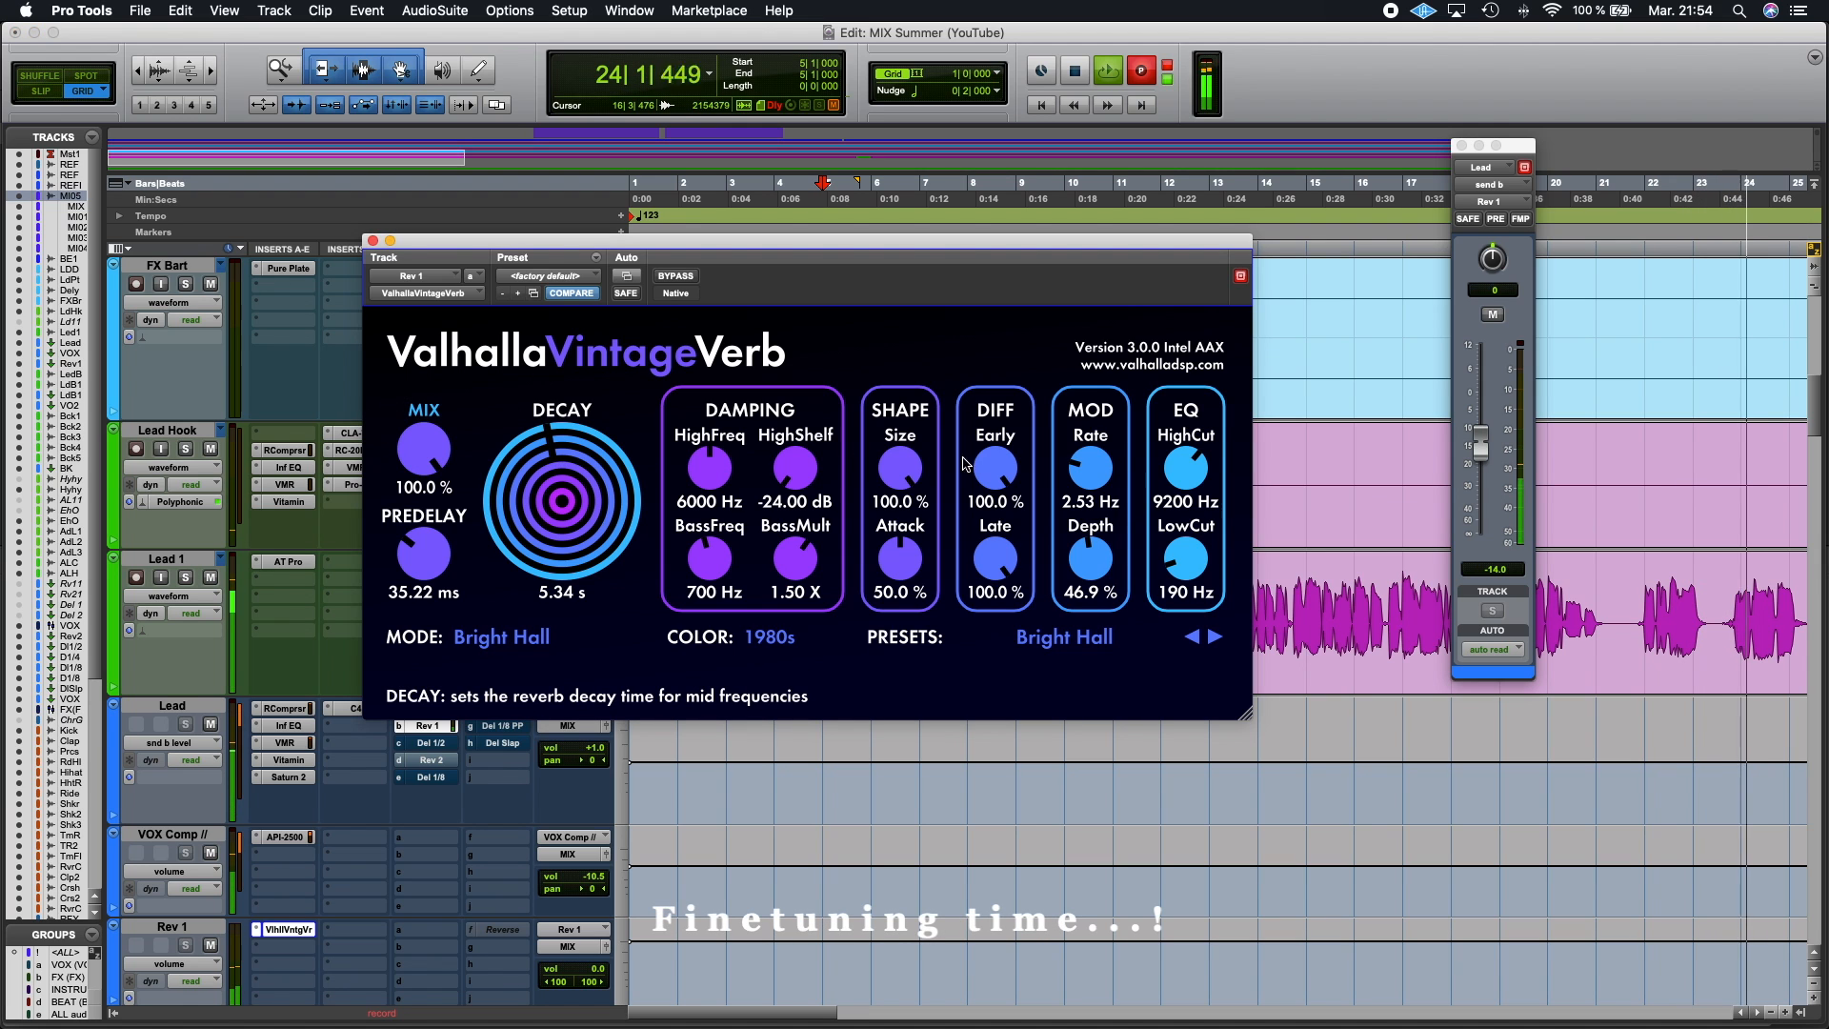
pyautogui.moveTo(1197, 464); pyautogui.dragTo(1190, 468)
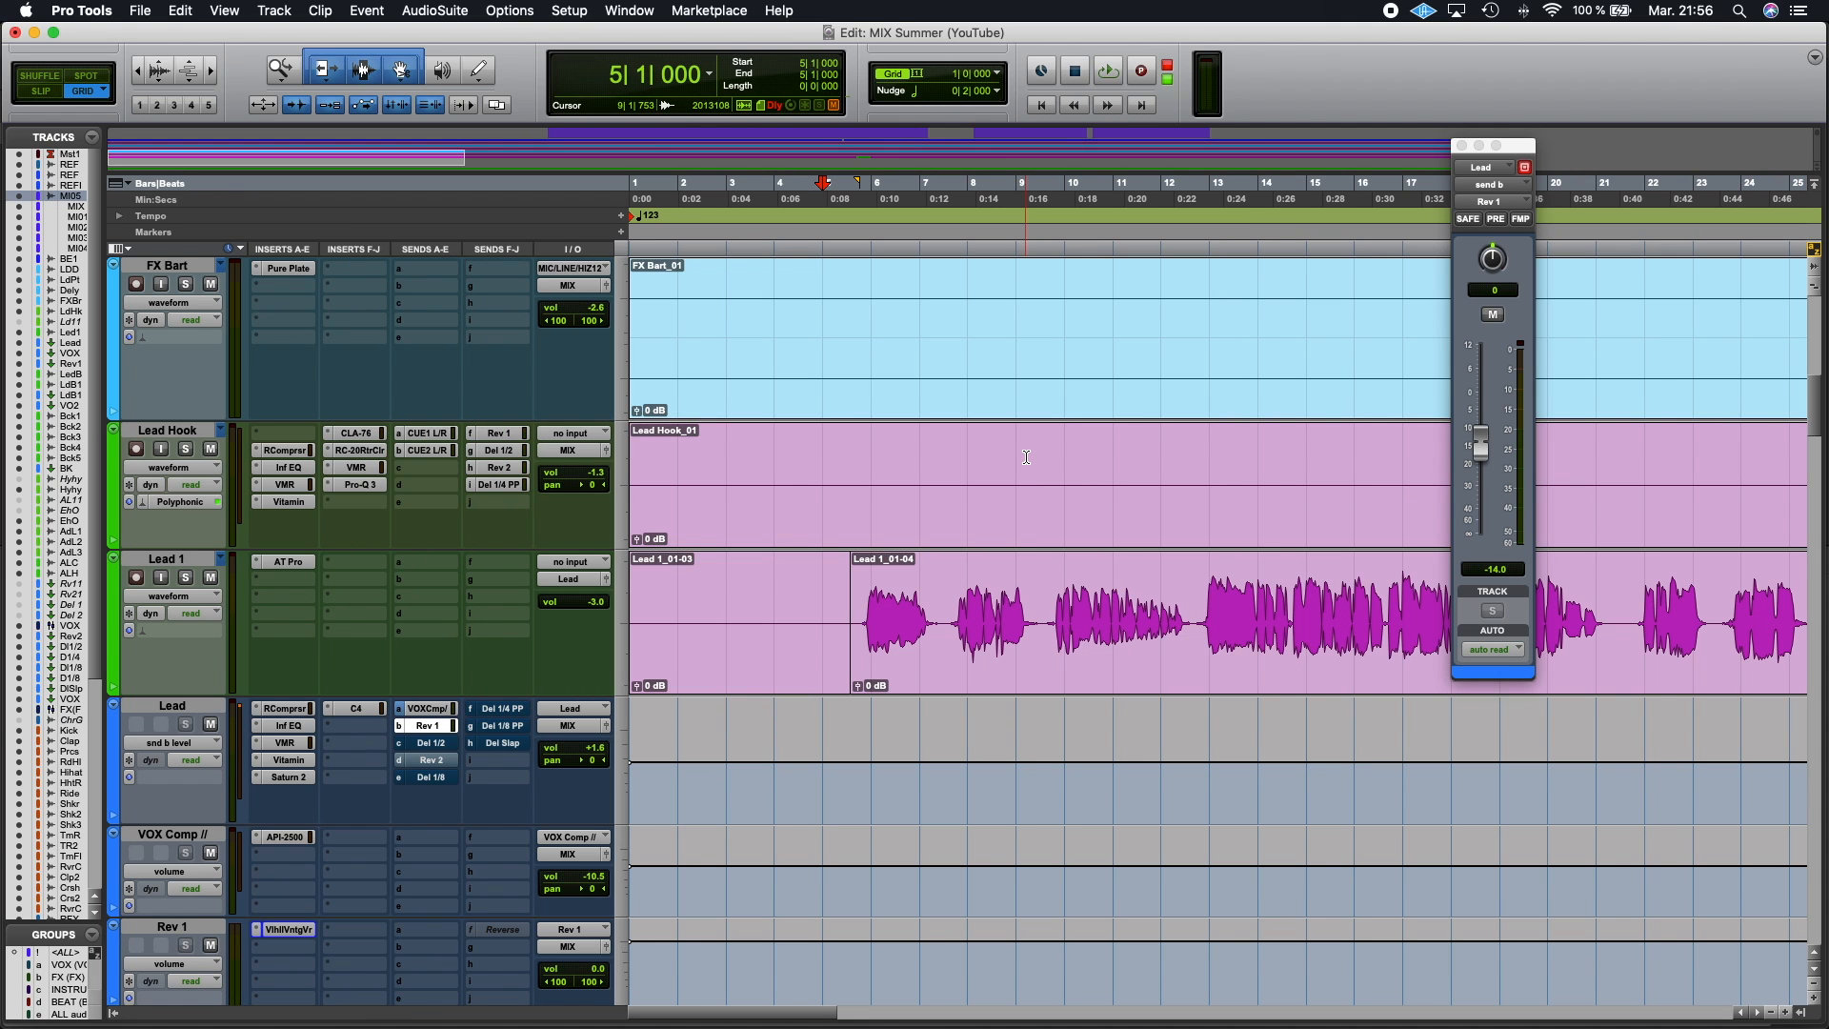
# Step: Play the session zoomed out and fine-tune the Lead track's reverb send level to -14.2, then stop playback
pyautogui.press('super+space')
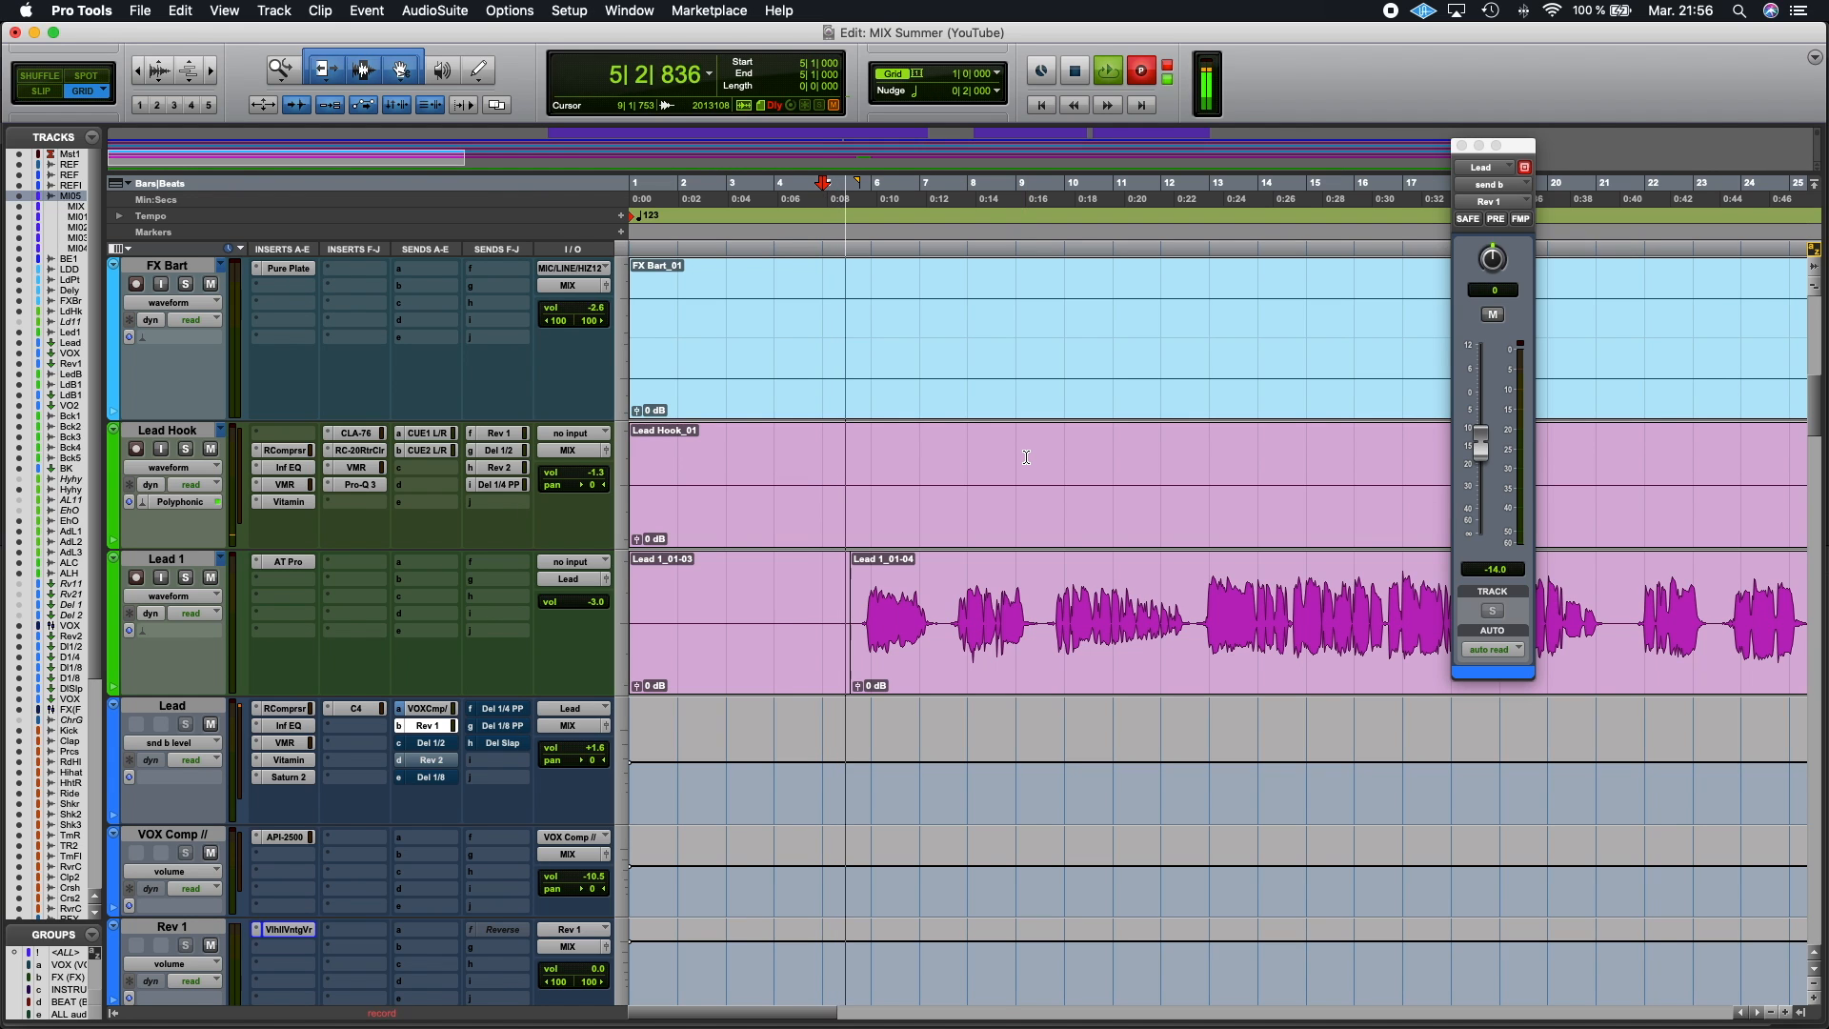
pyautogui.press('r')
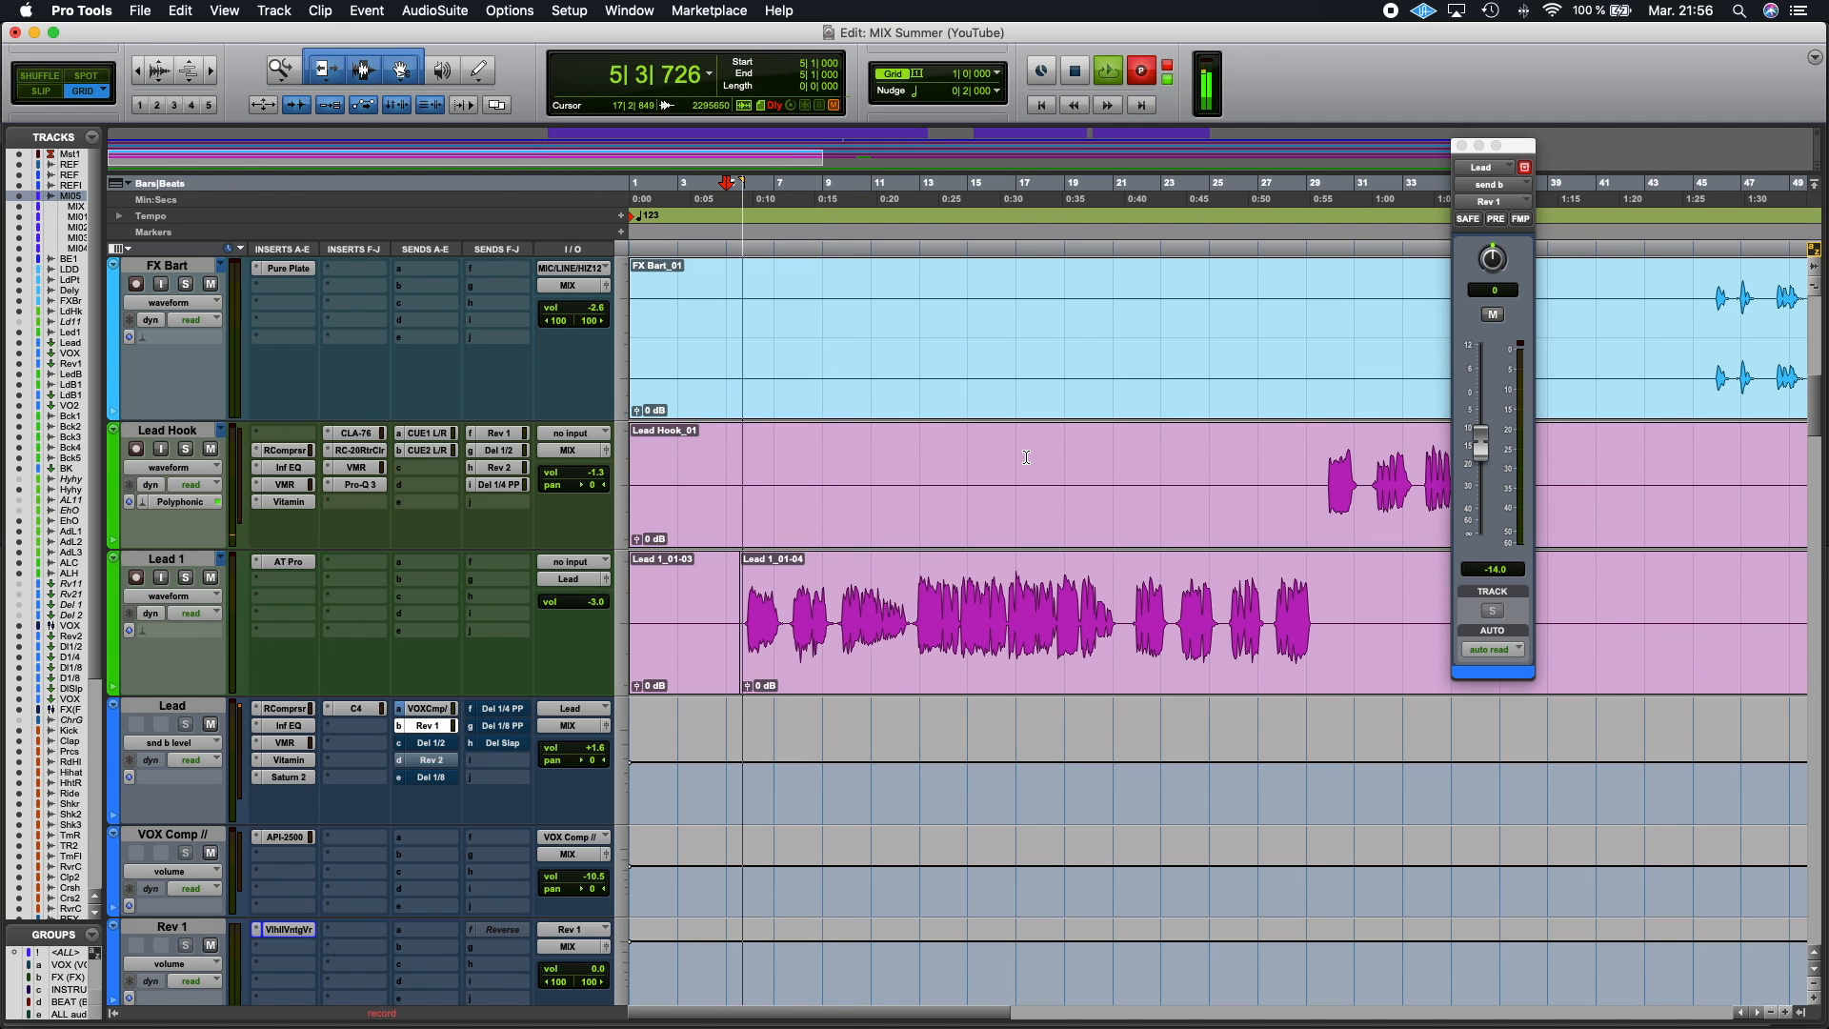
pyautogui.click(1483, 440)
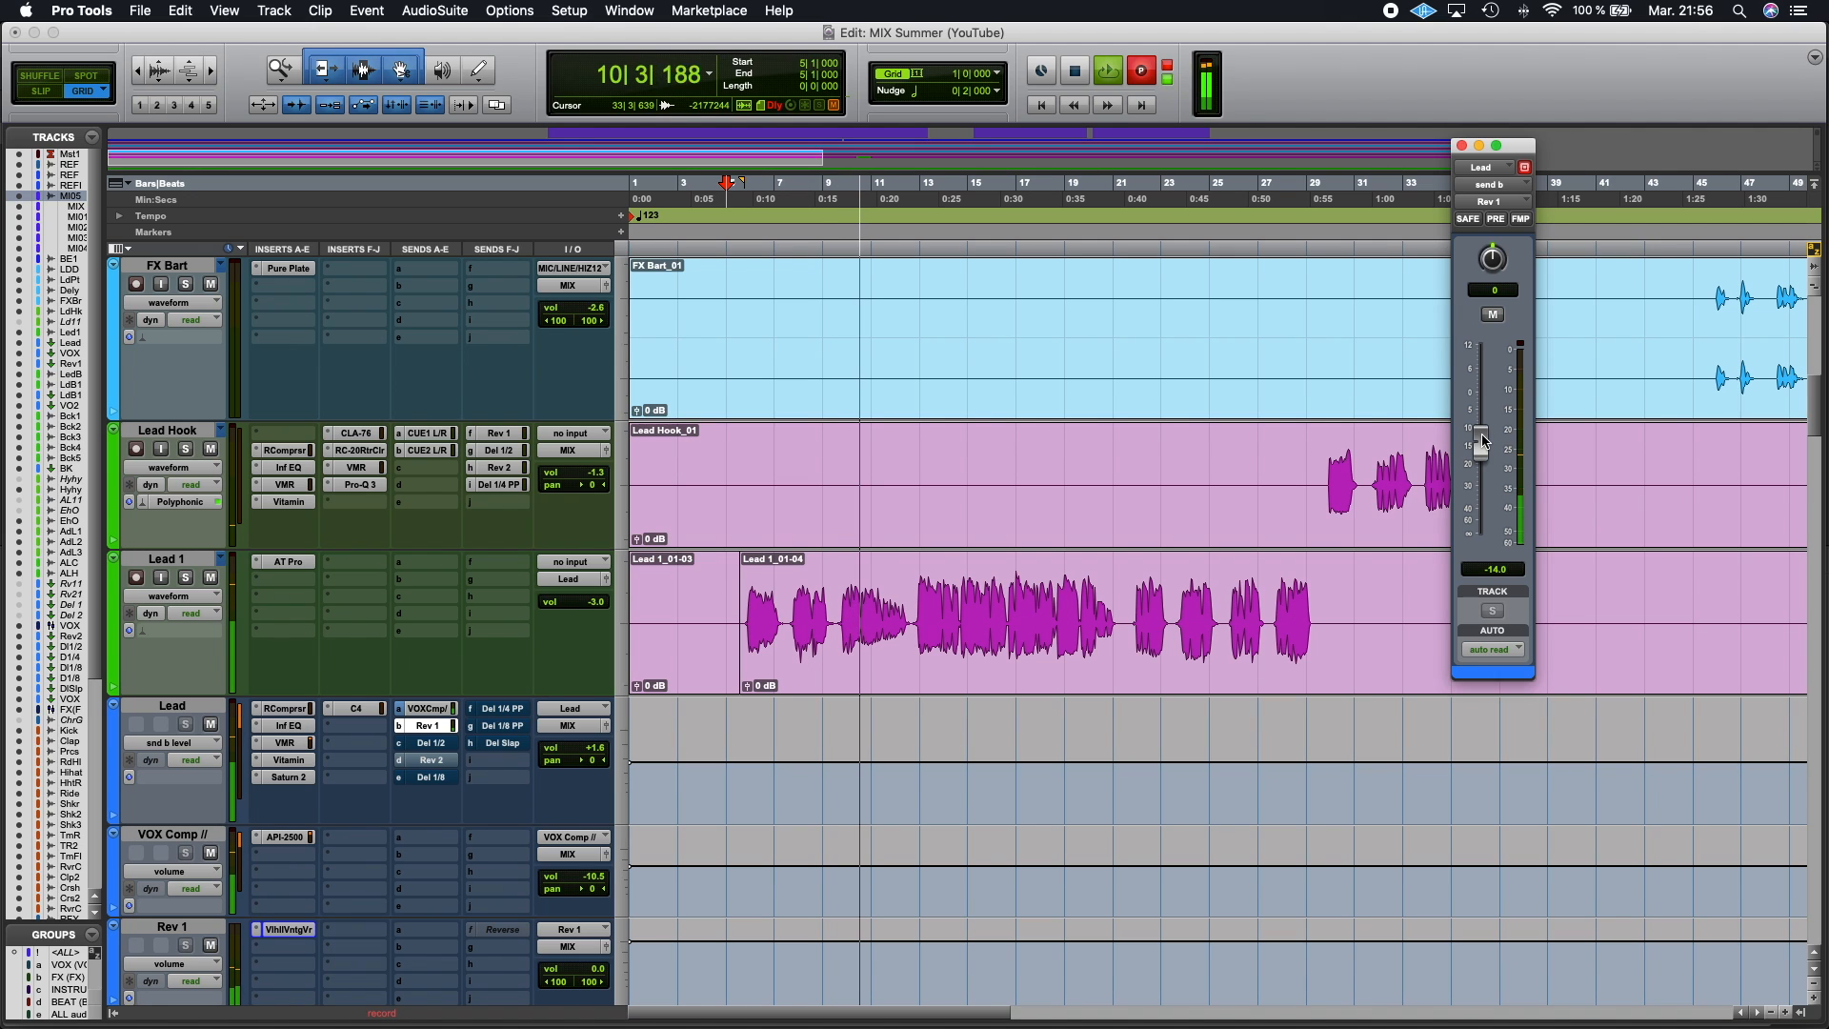
pyautogui.moveTo(1484, 440); pyautogui.dragTo(1487, 450)
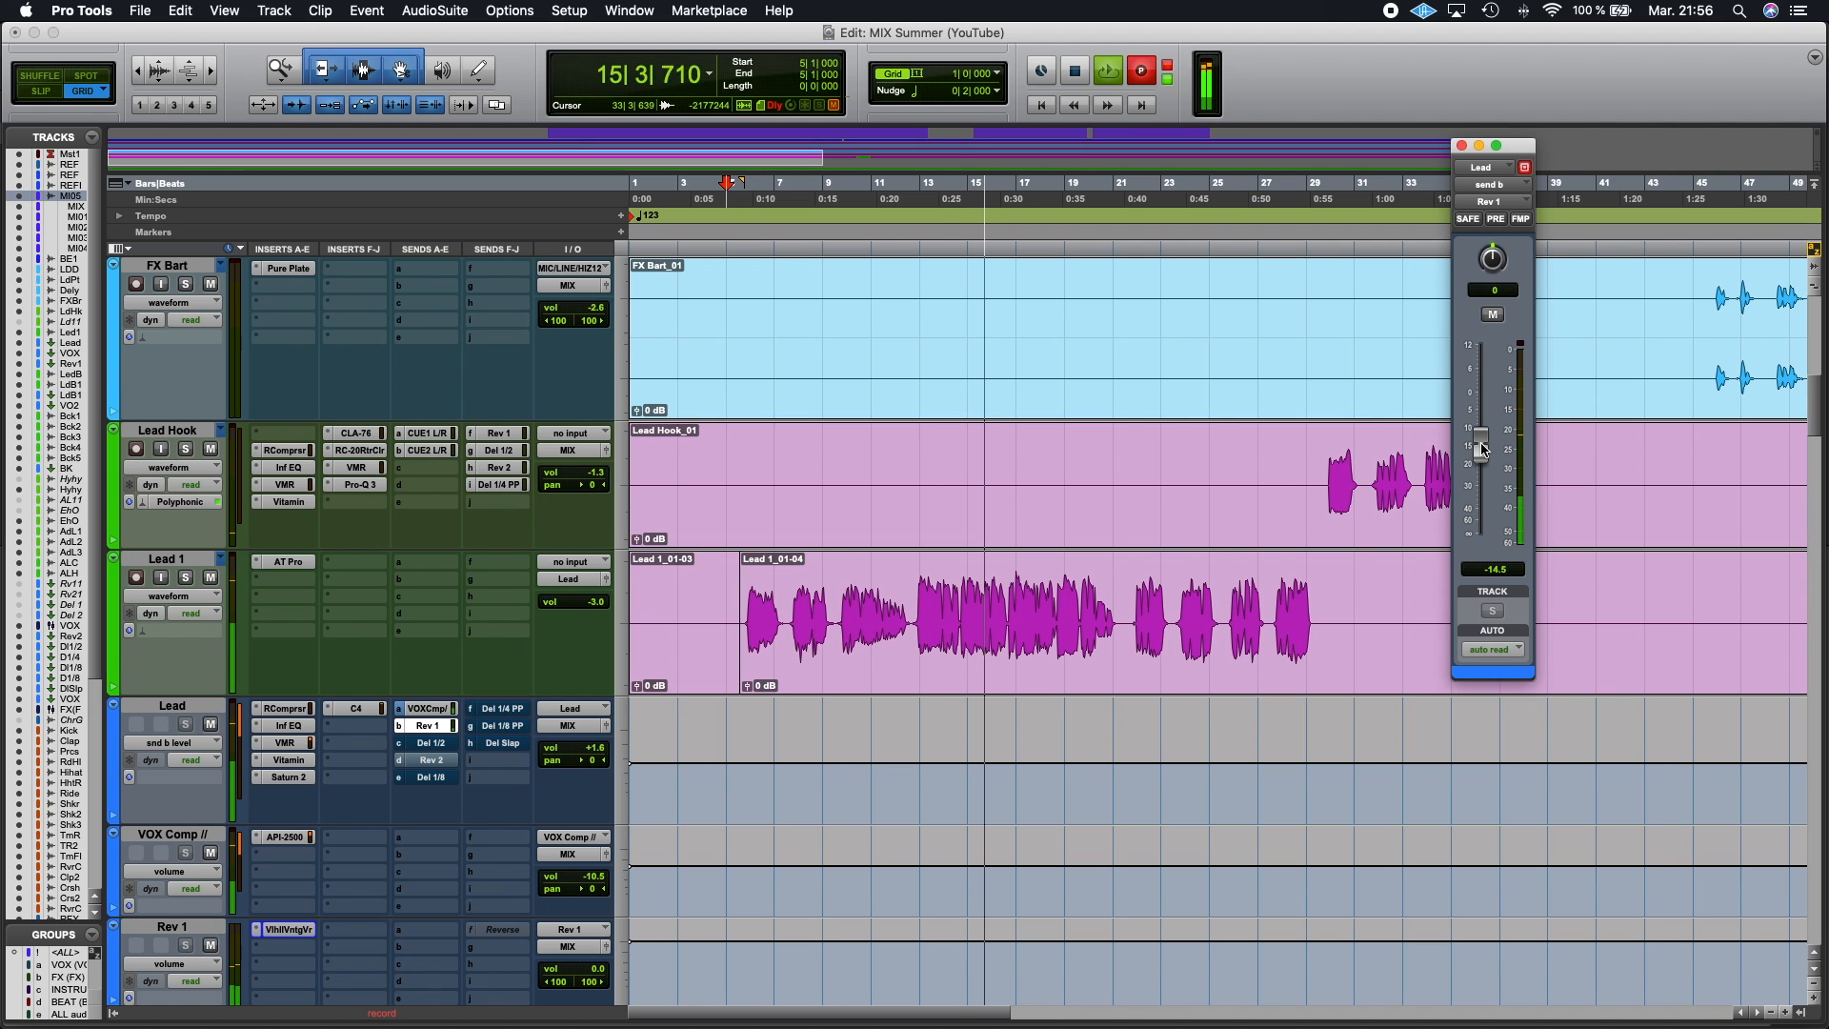
pyautogui.moveTo(1483, 450); pyautogui.dragTo(1480, 447)
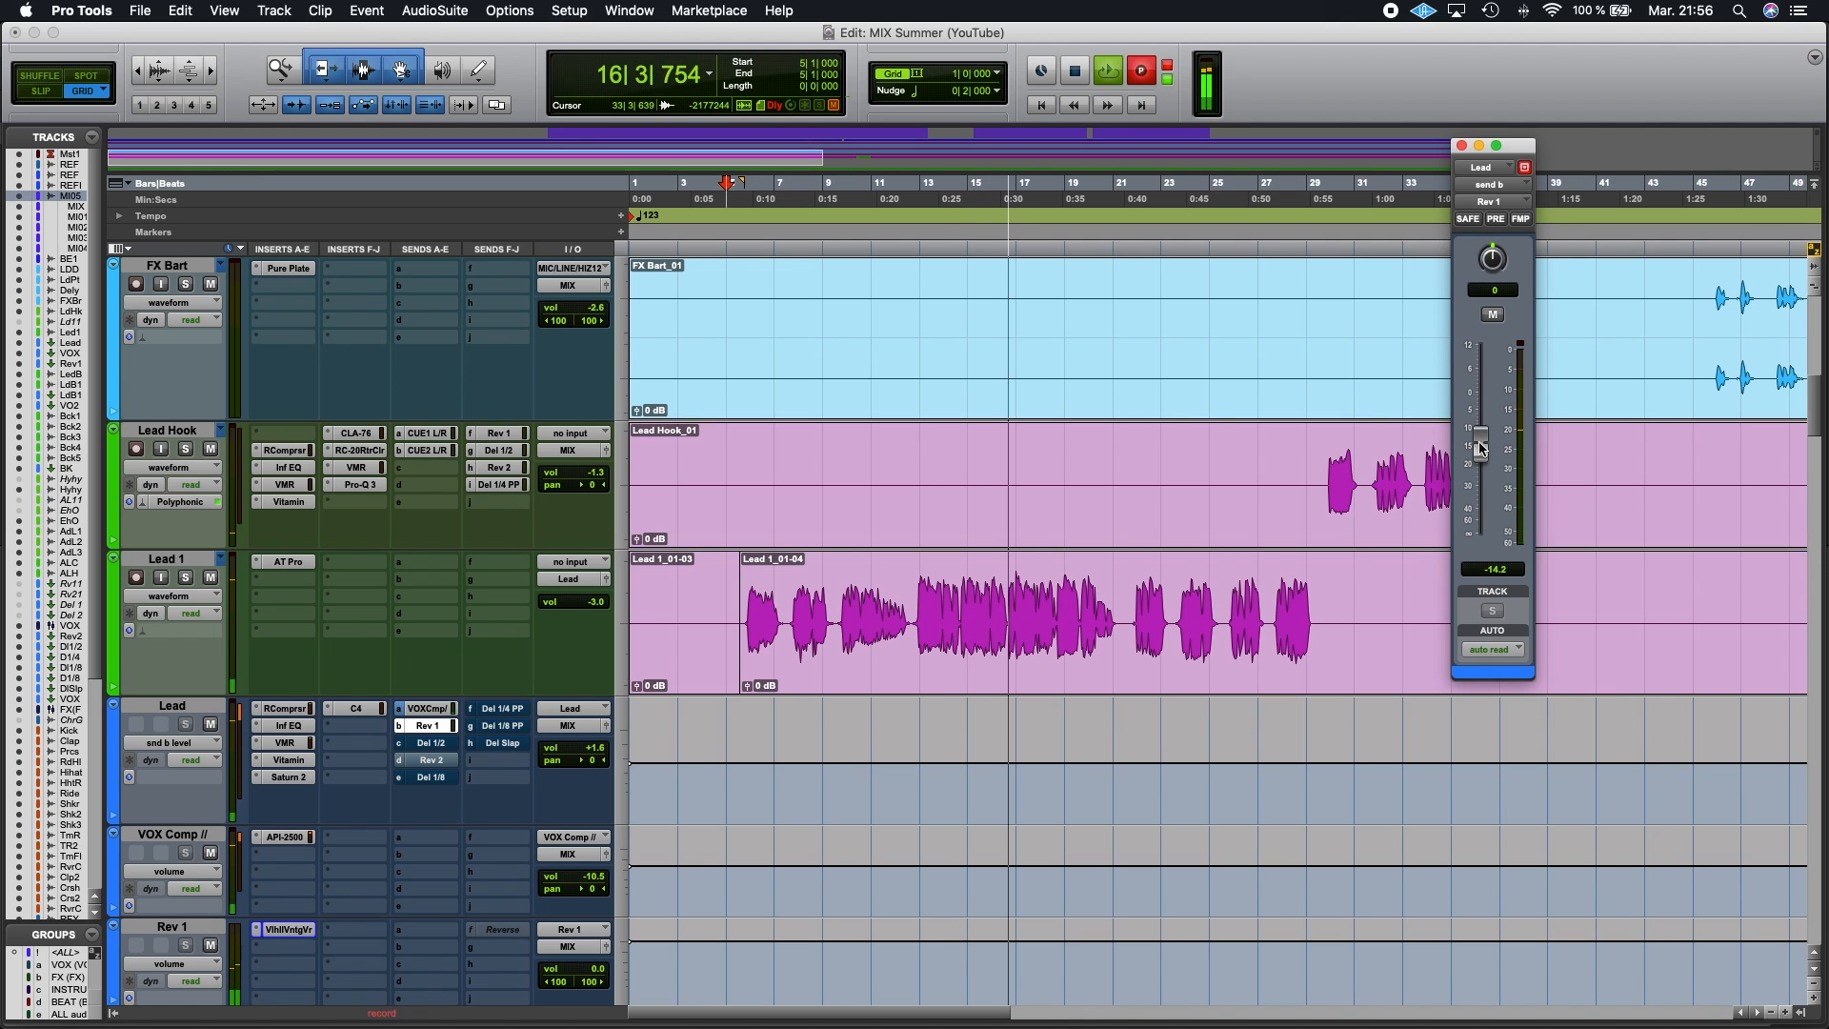
pyautogui.moveTo(1480, 447); pyautogui.dragTo(1482, 449)
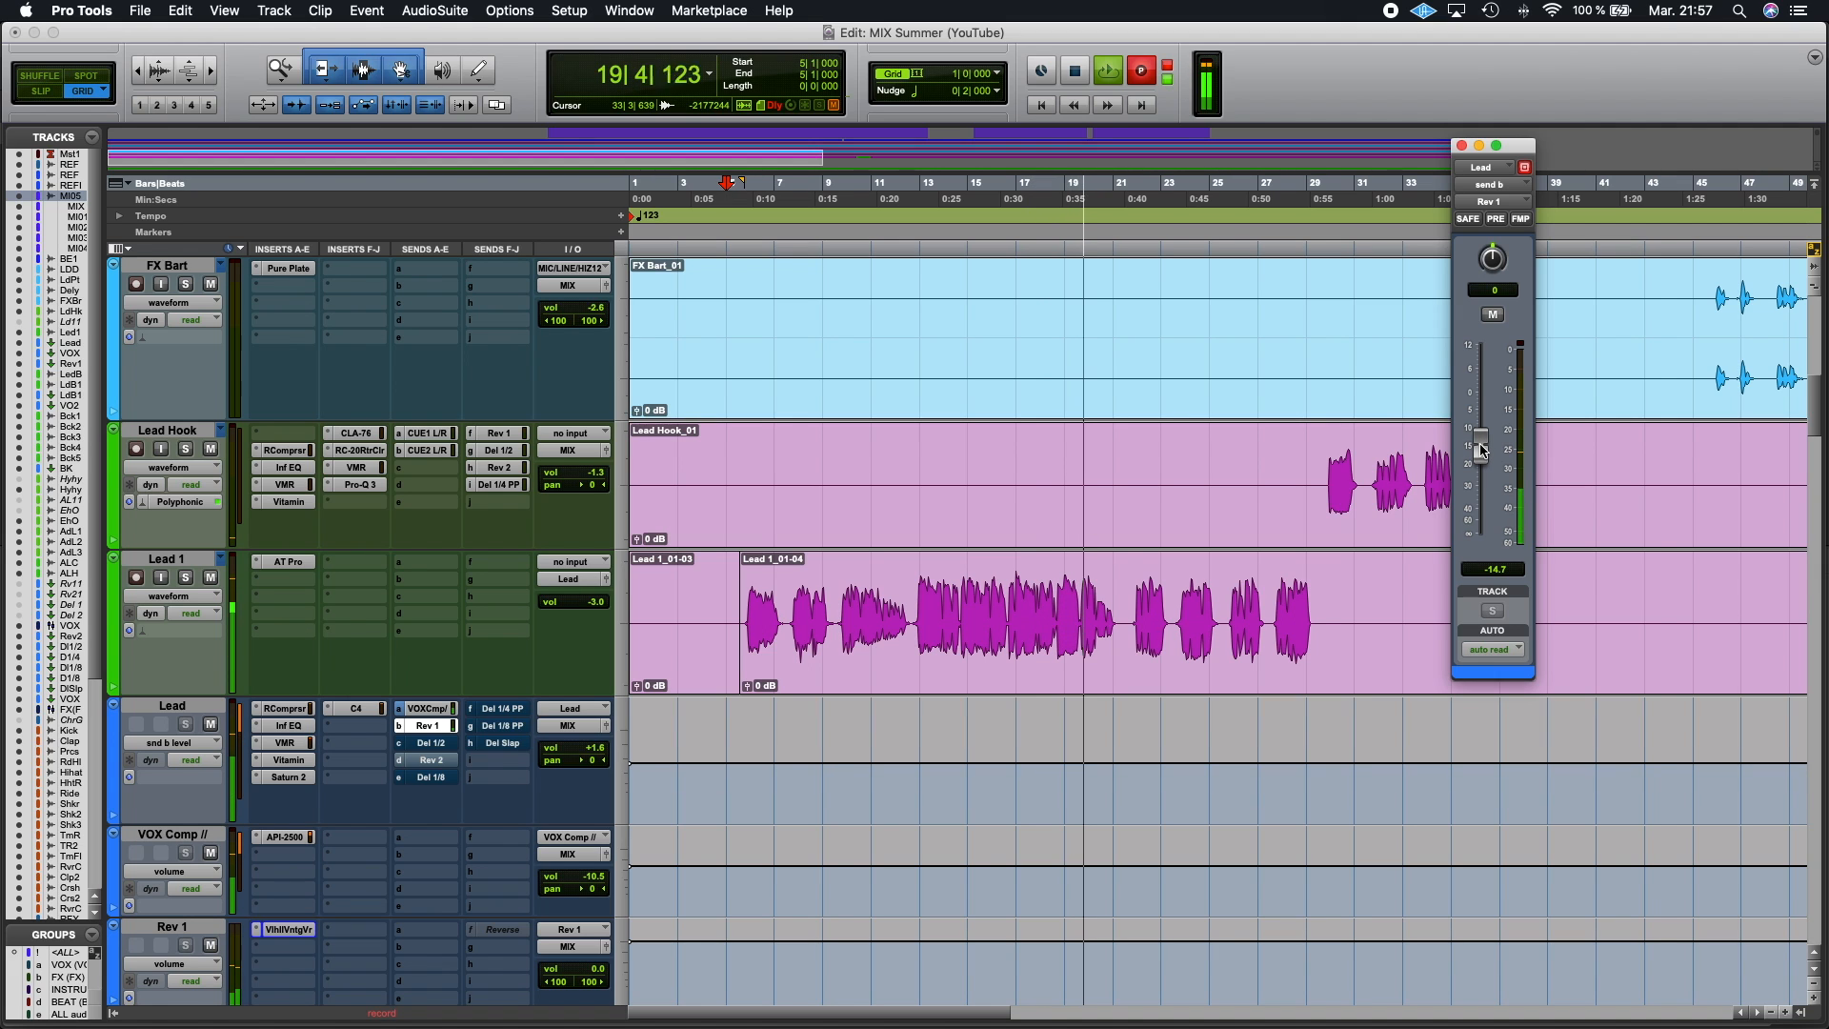
pyautogui.moveTo(1482, 451)
pyautogui.mouseDown()
pyautogui.moveTo(1482, 415)
pyautogui.moveTo(1485, 446)
pyautogui.mouseUp()
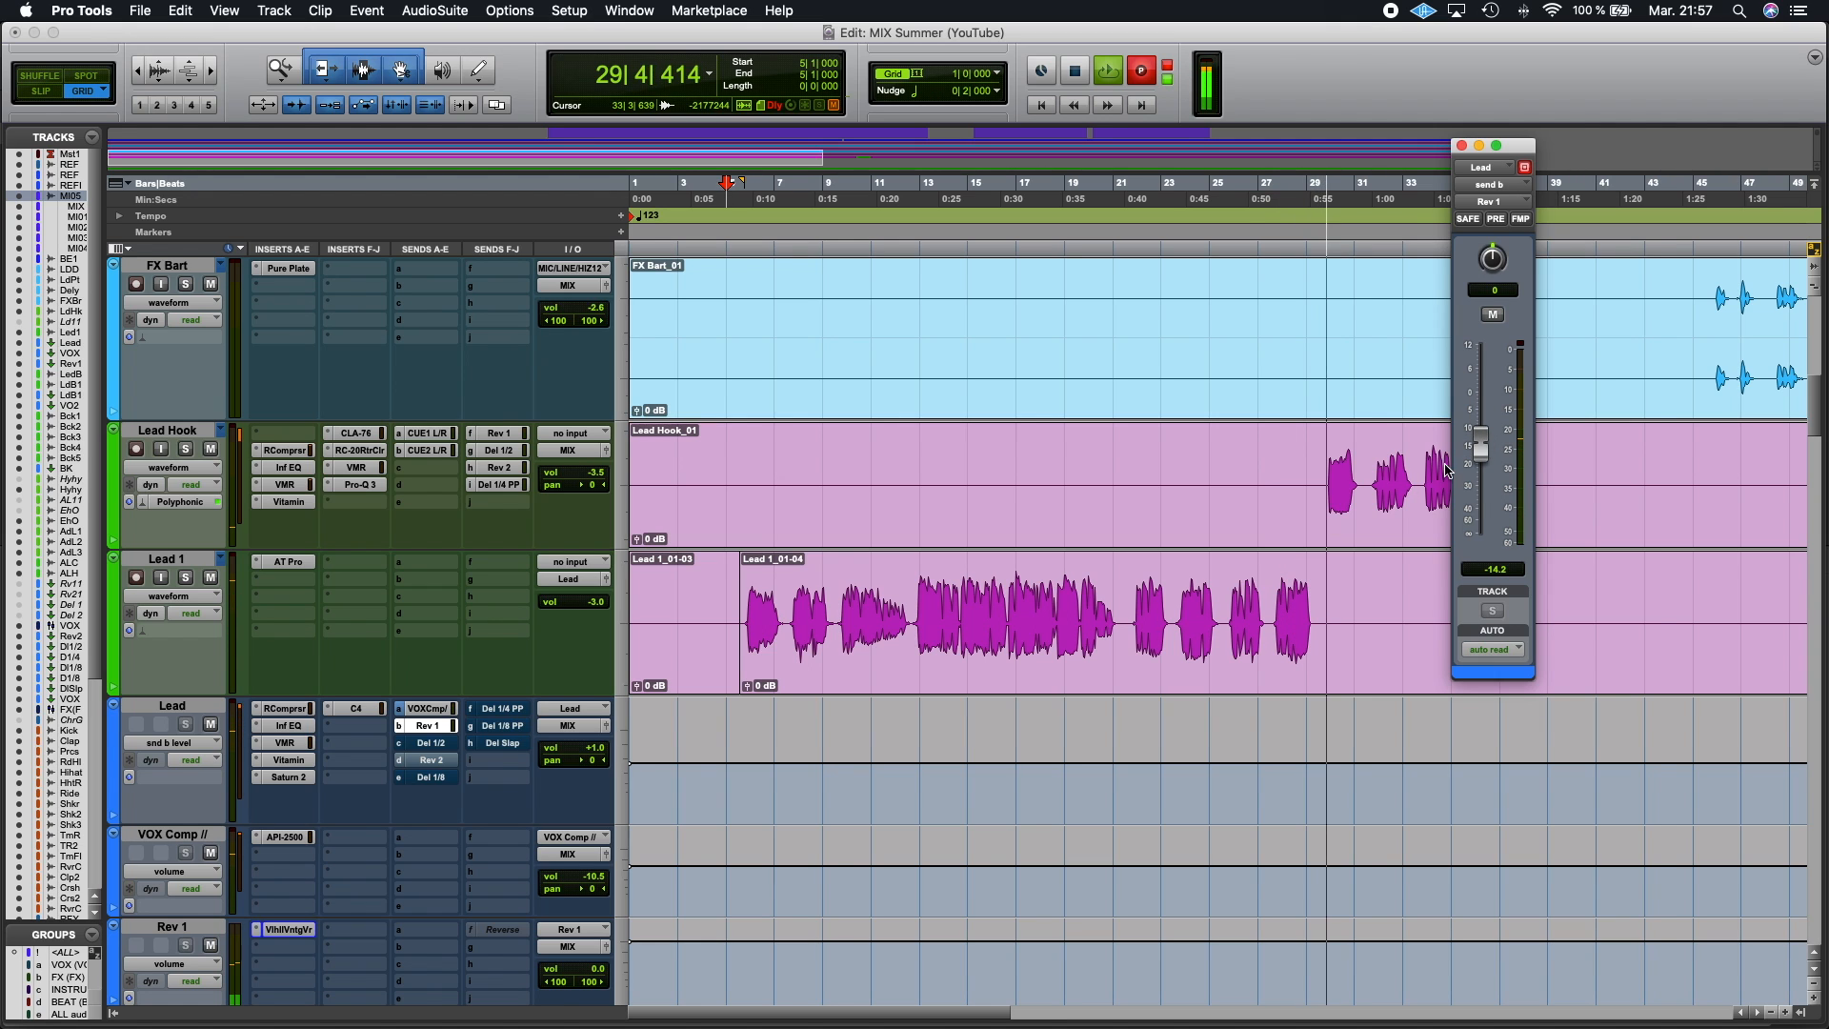
pyautogui.press('space')
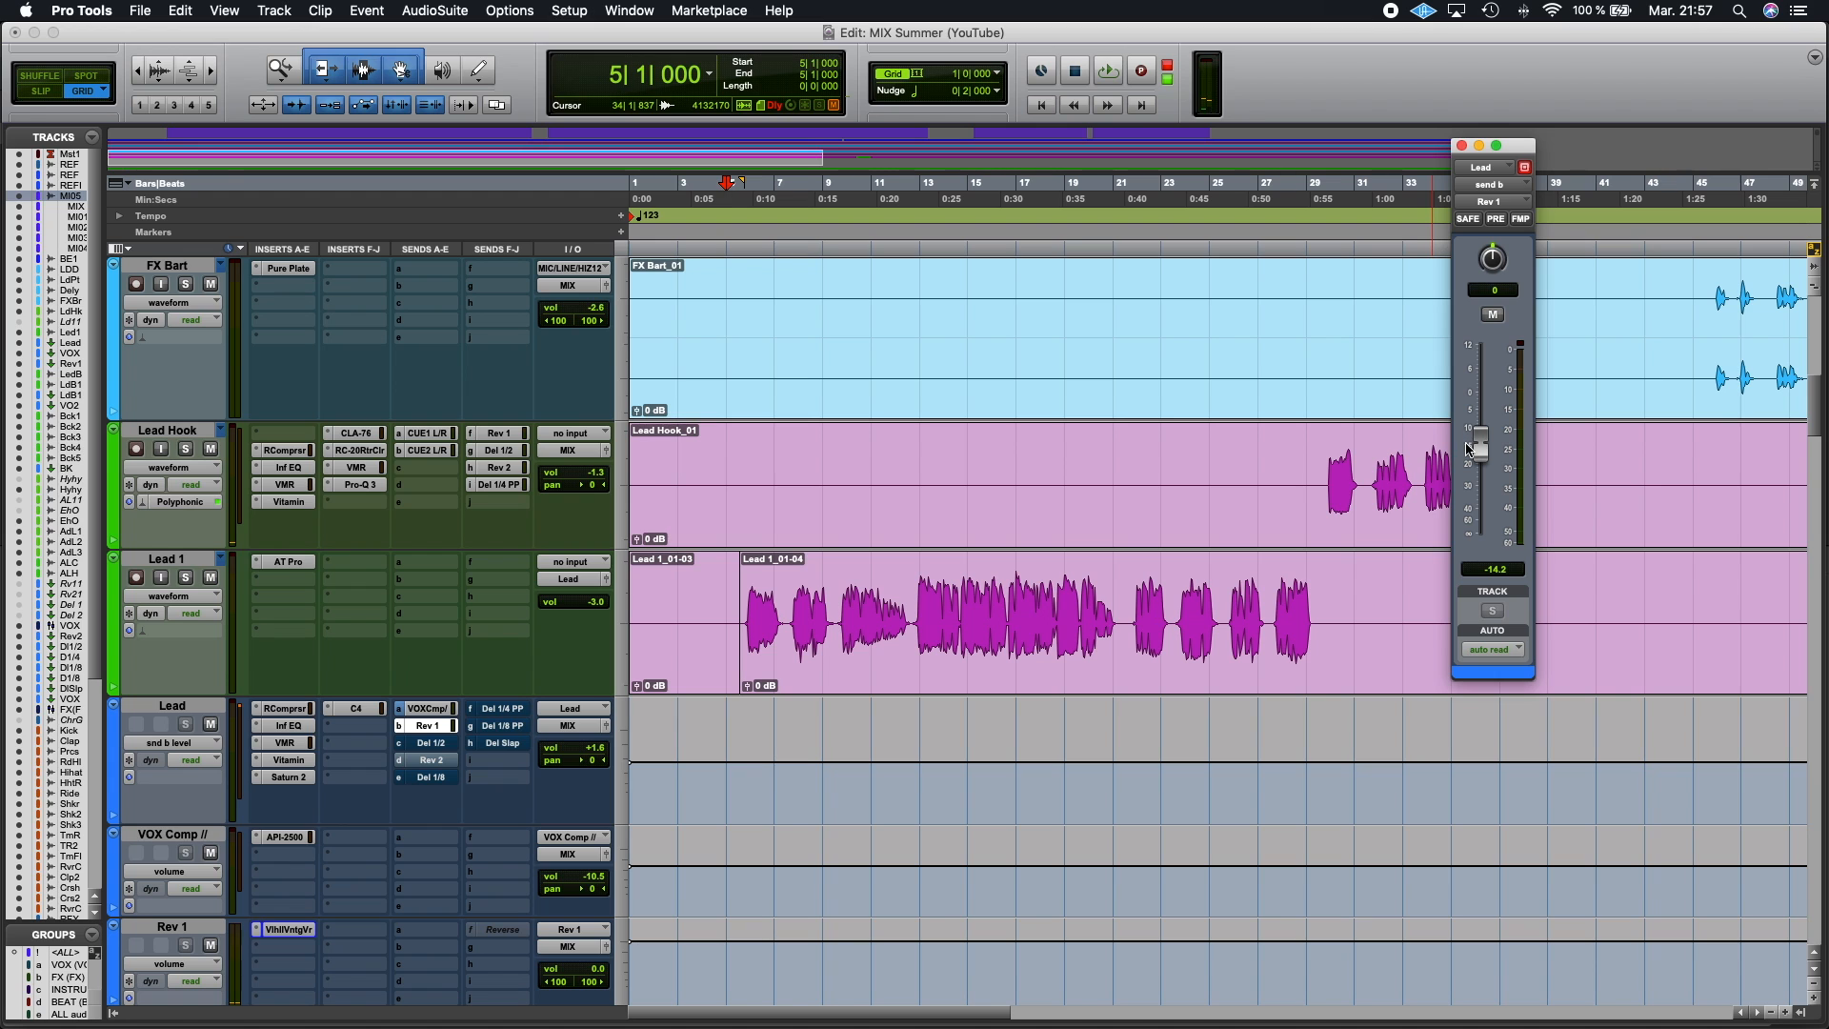
# Step: Show the Lead track's volume automation lane and inspect the timeline at different zoom levels
pyautogui.click(113, 818)
pyautogui.scroll(-3, 867, 763)
pyautogui.scroll(2, 1258, 776)
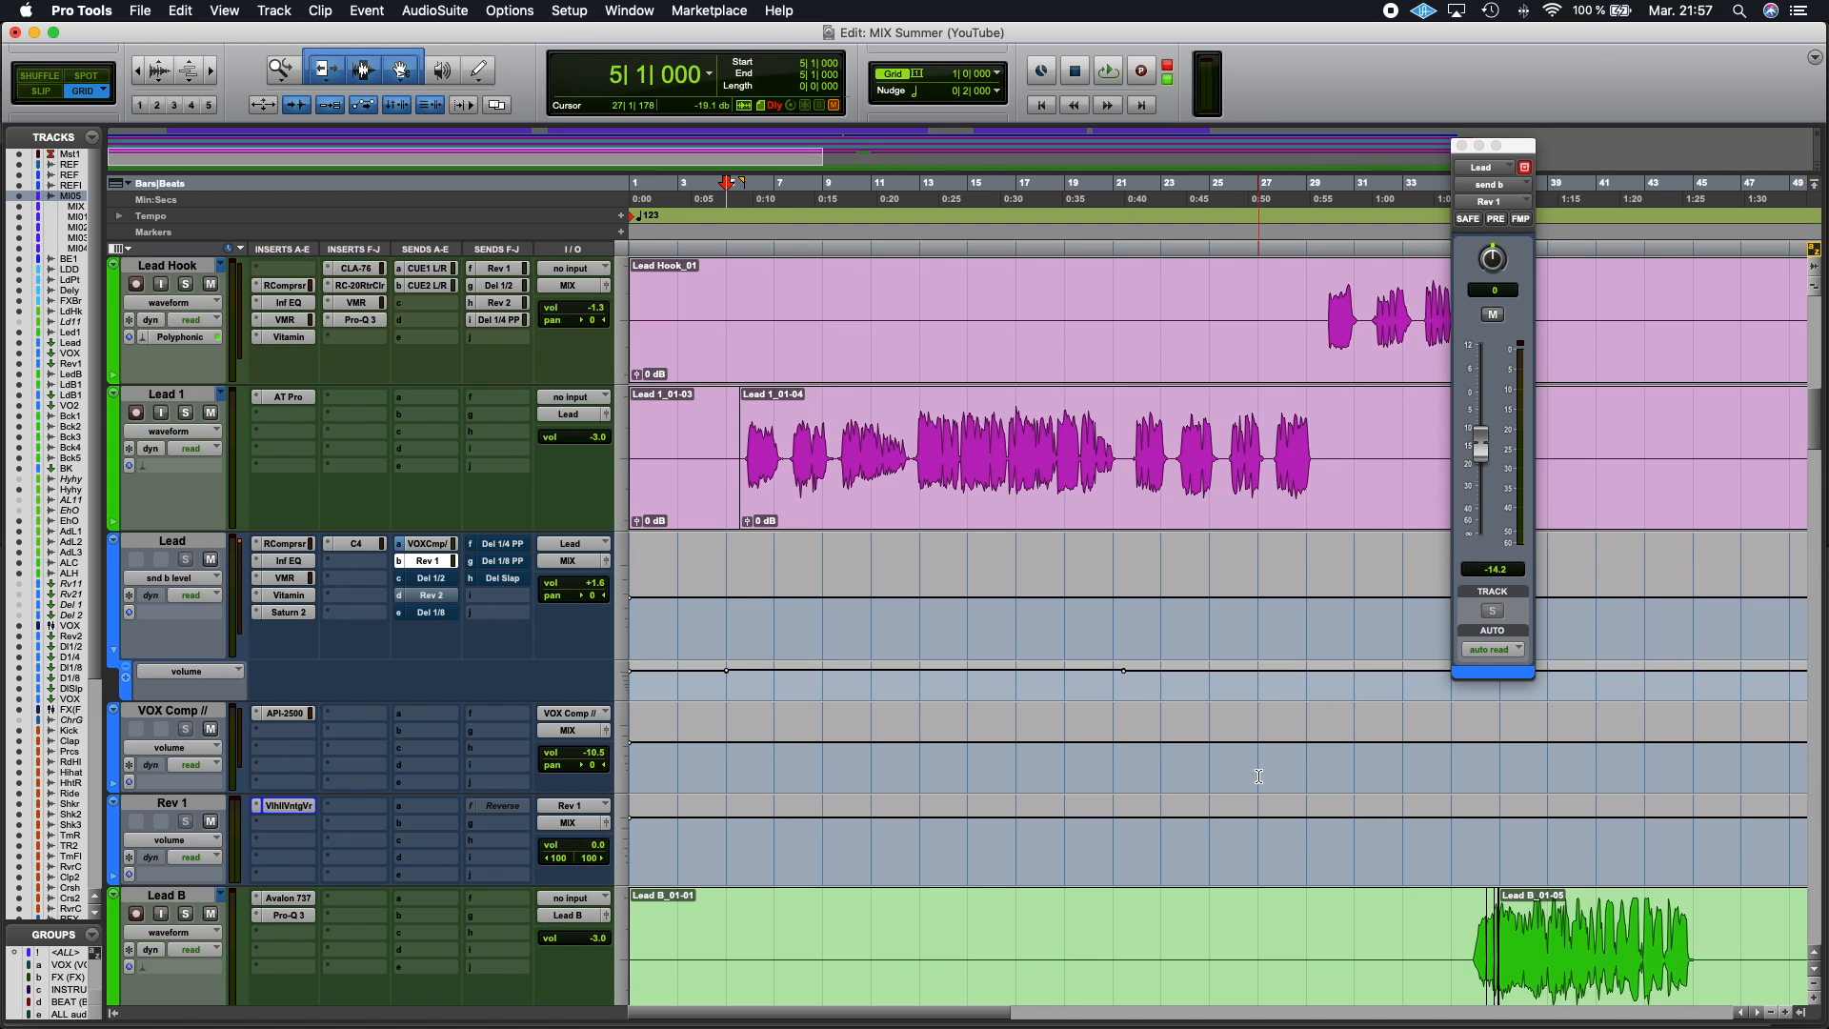
pyautogui.press('r')
pyautogui.press('r')
pyautogui.press('r')
pyautogui.press('t')
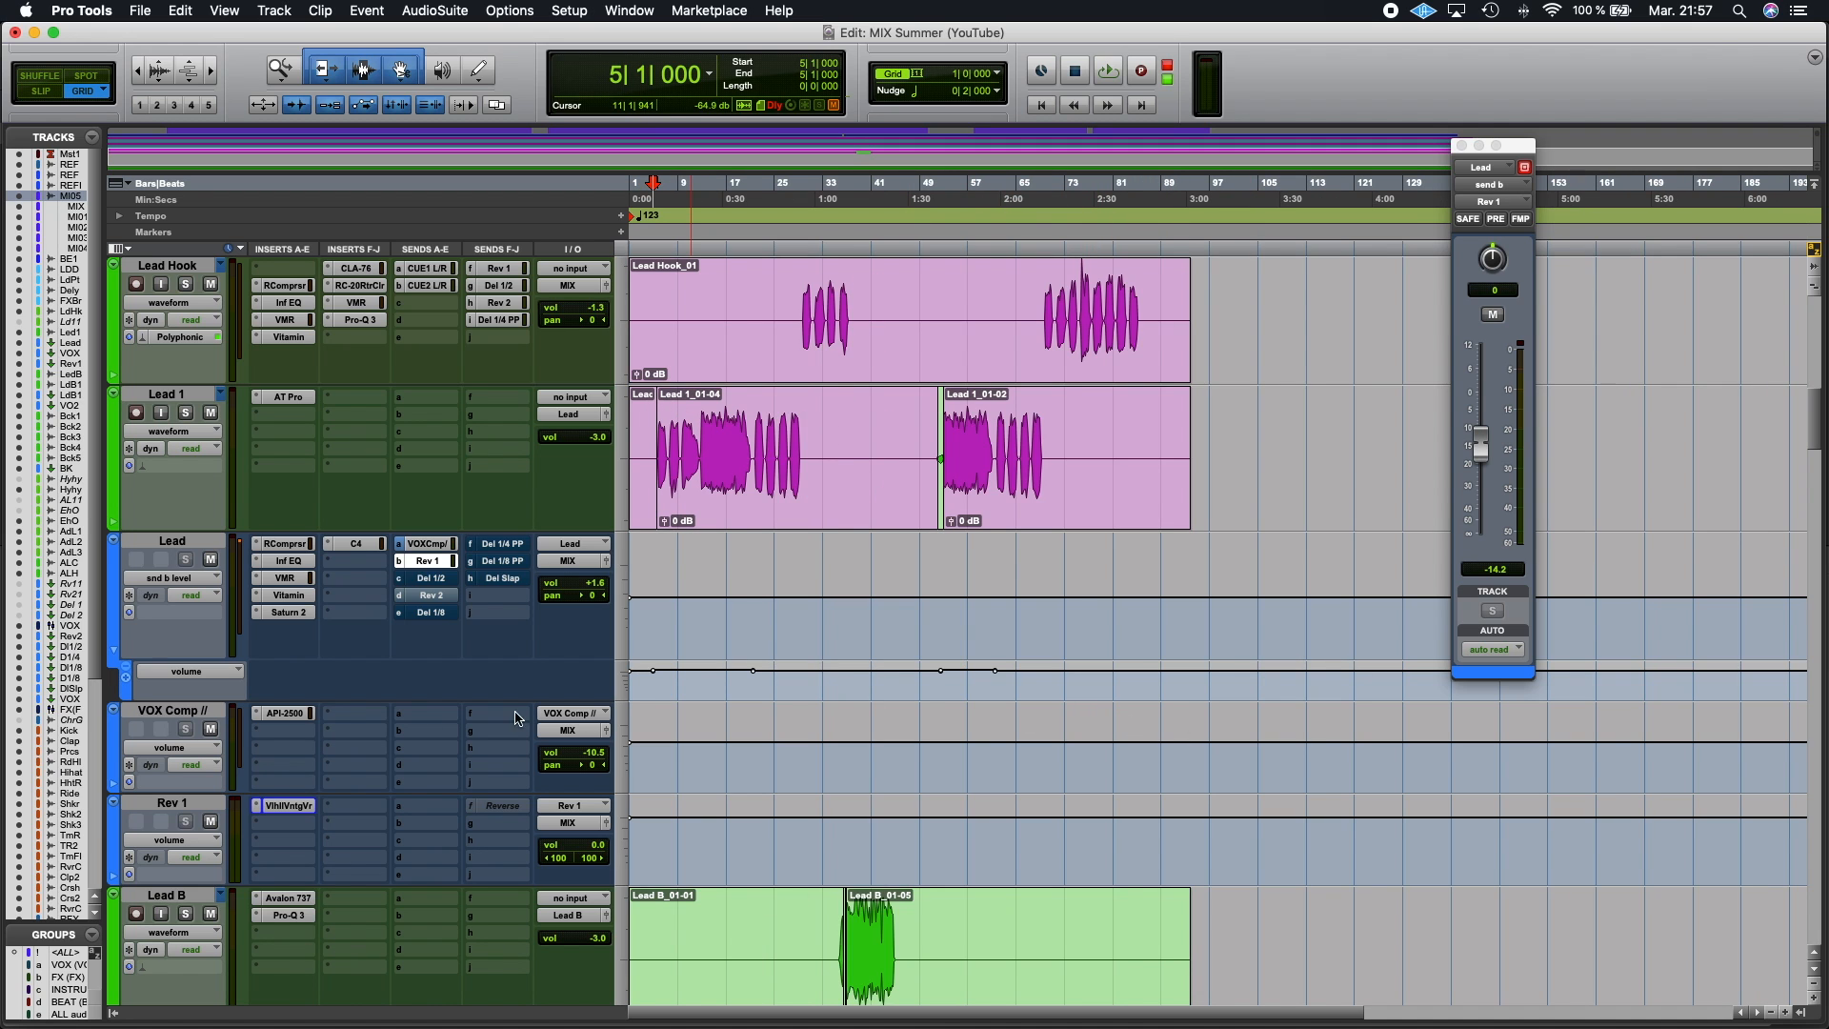
pyautogui.press('t')
pyautogui.press('t')
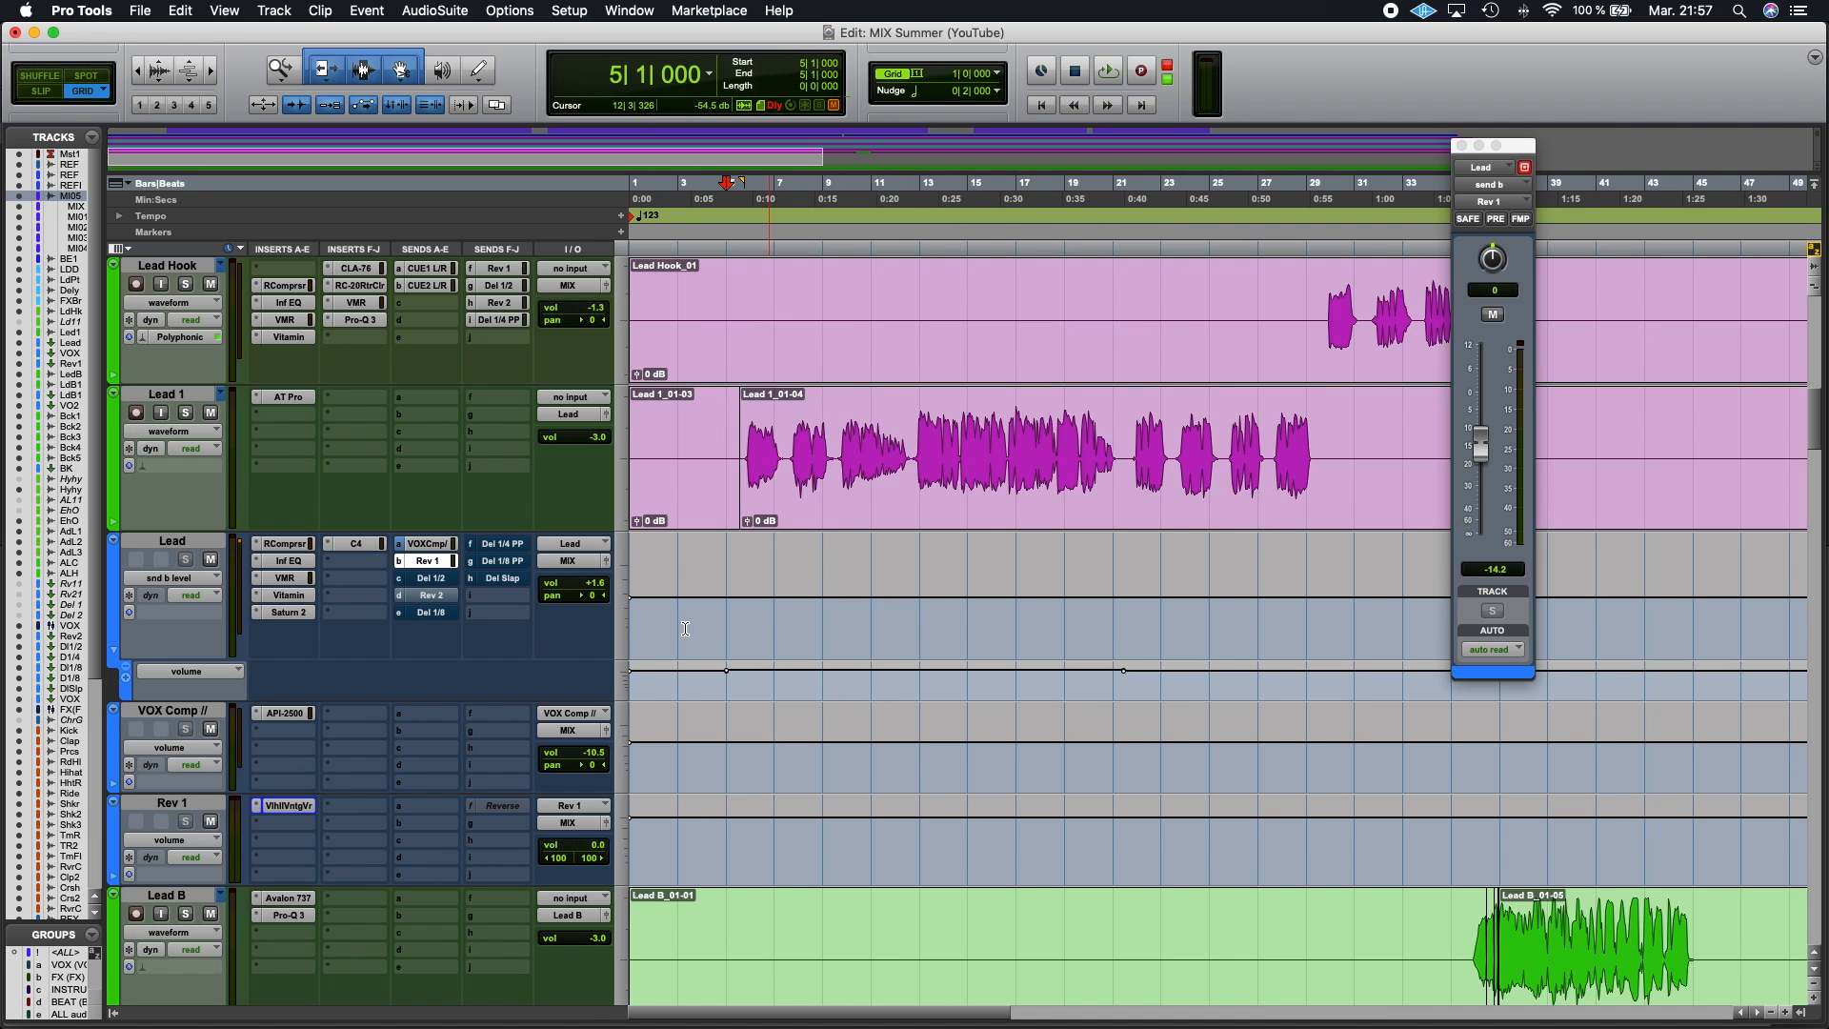
pyautogui.scroll(4, 1017, 648)
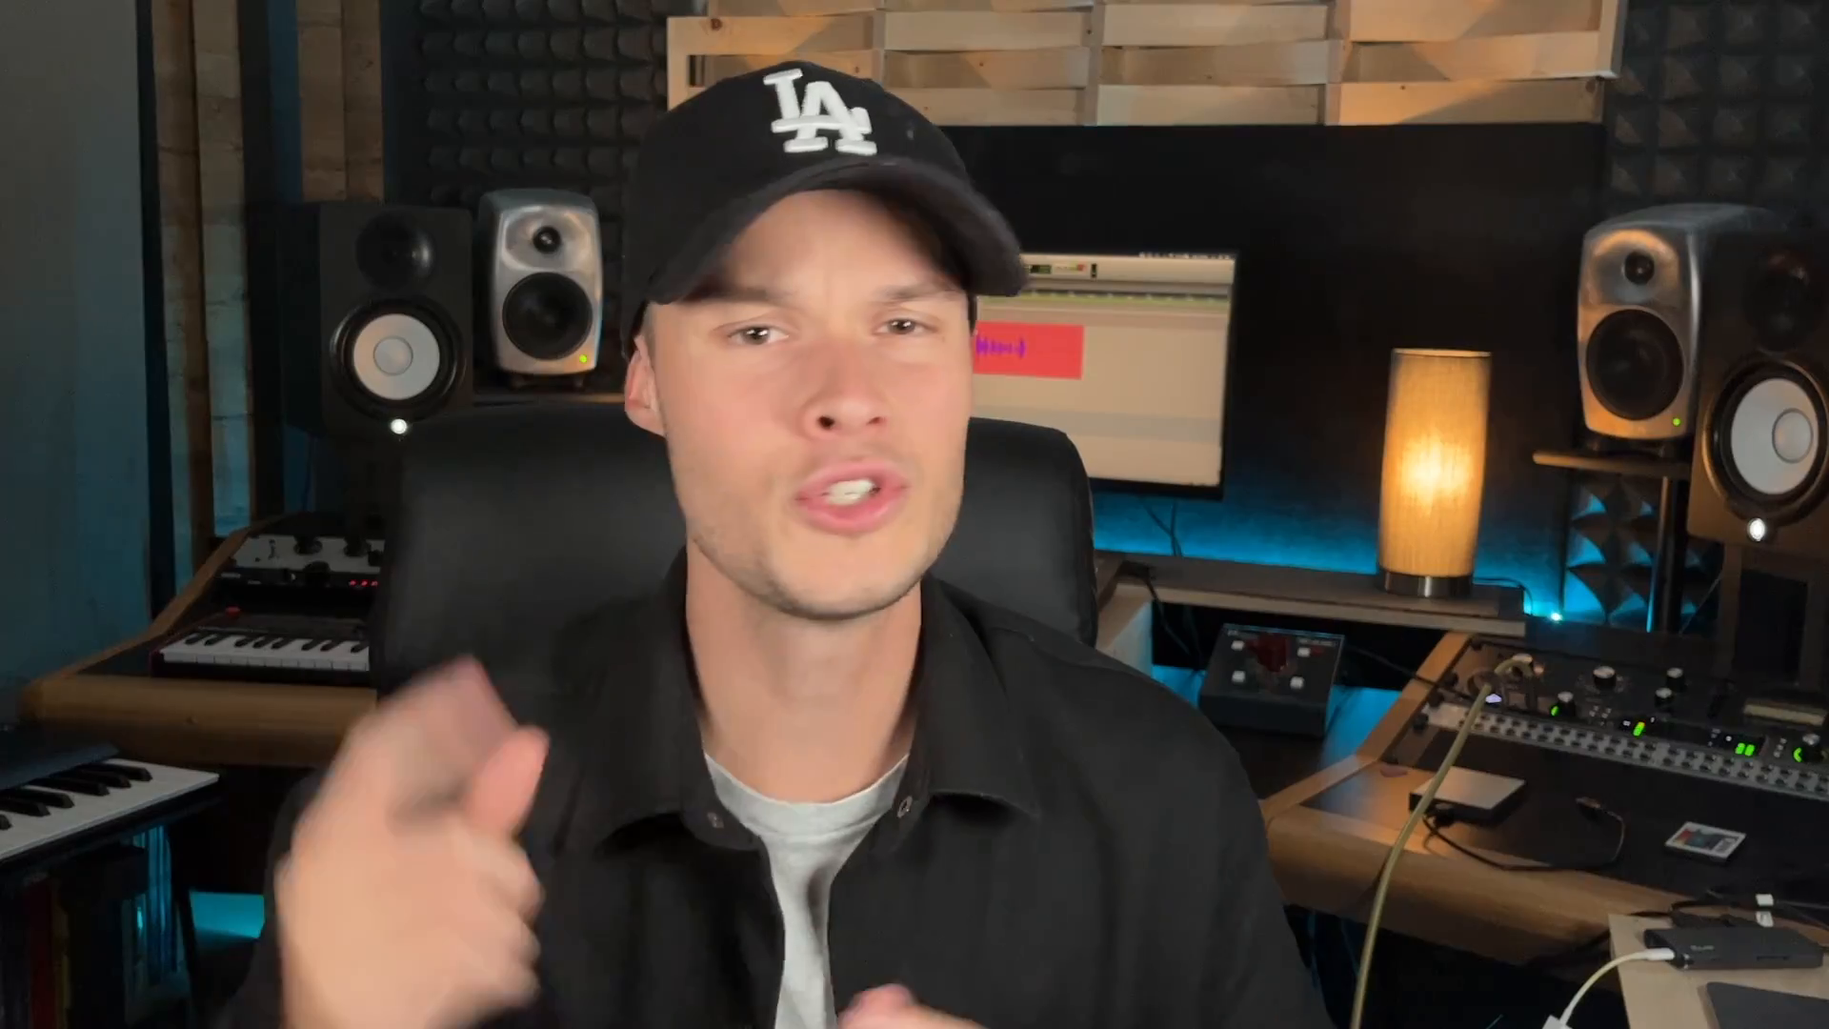